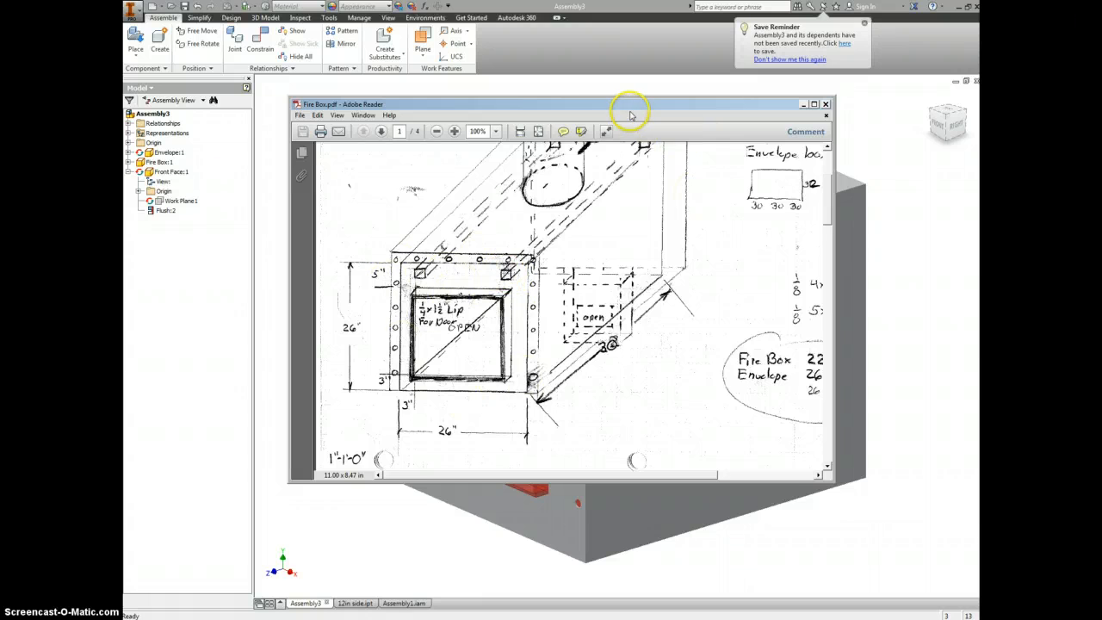
# Create an in-place part named Tube from the Standard.ipt template, based on the face seen through the front opening
pyautogui.moveTo(628, 104); pyautogui.dragTo(1101, 105)
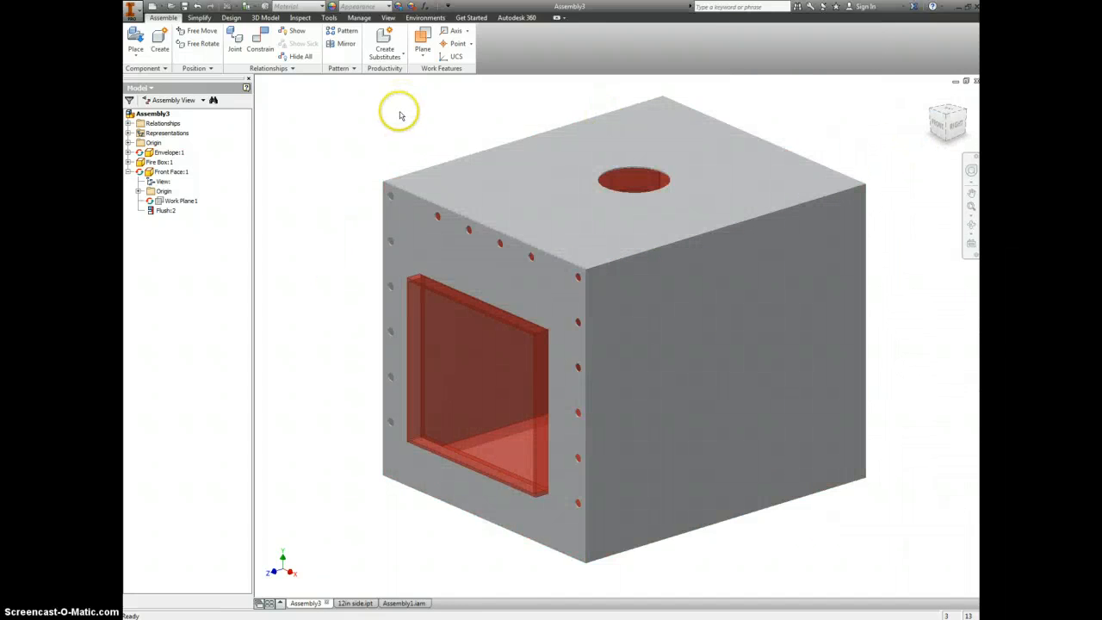
pyautogui.click(160, 39)
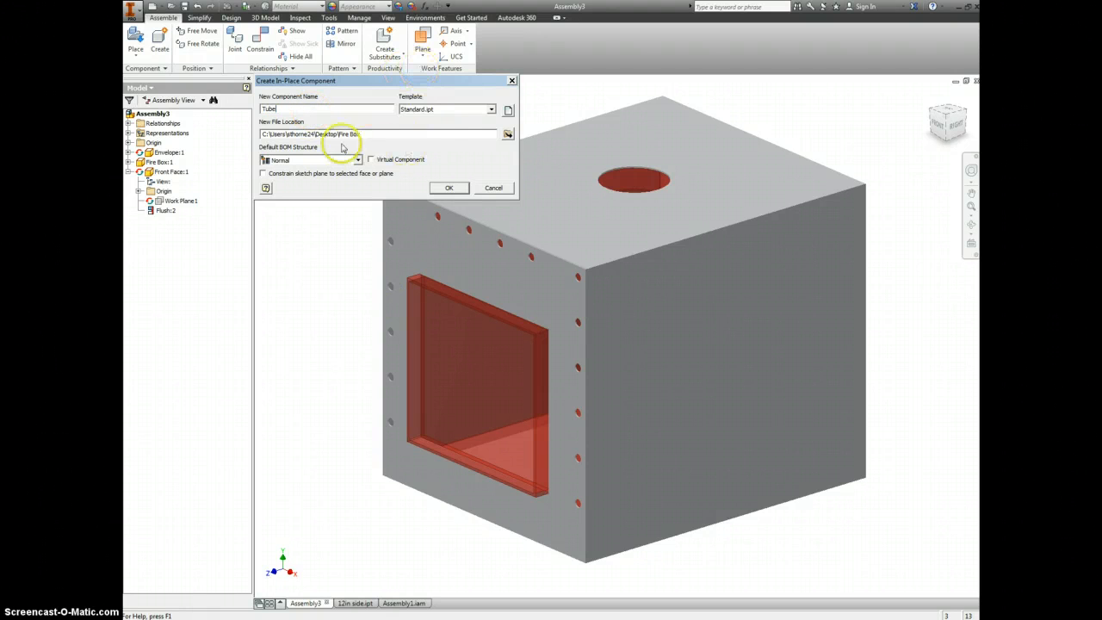
pyautogui.click(448, 188)
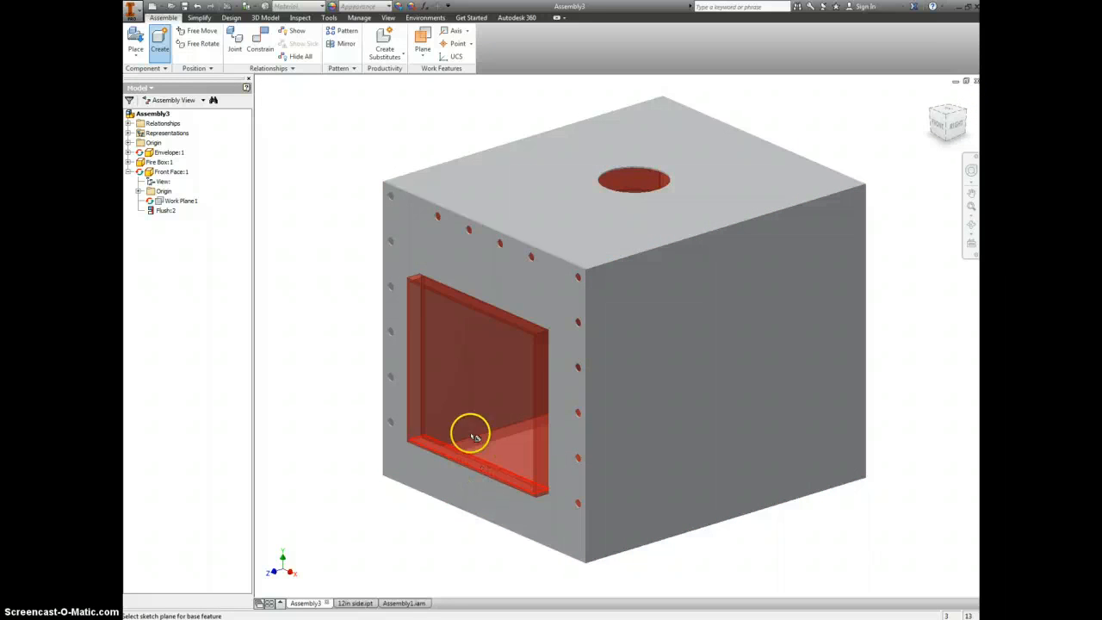
pyautogui.click(444, 392)
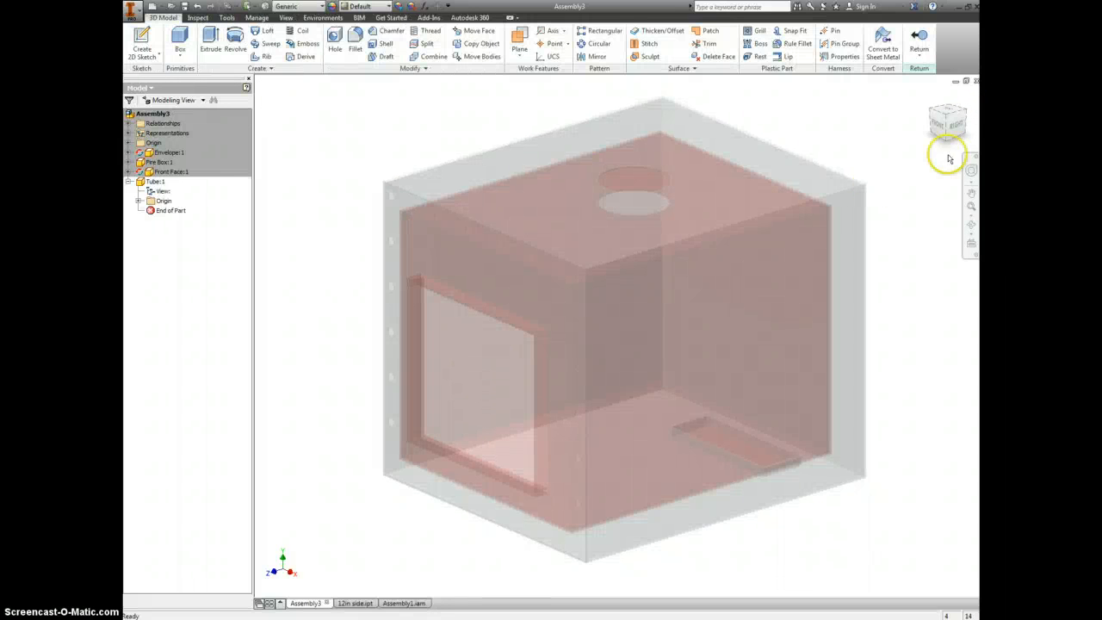
# Start a 2D sketch for the tube on the fire box's back face, viewed from the front
pyautogui.click(937, 125)
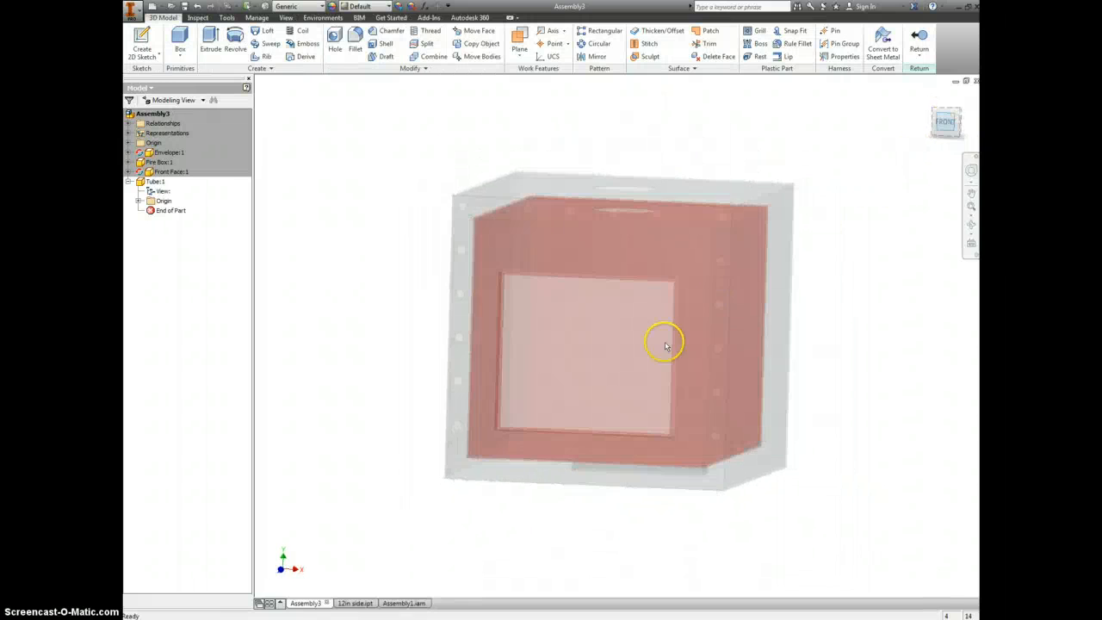
pyautogui.click(141, 36)
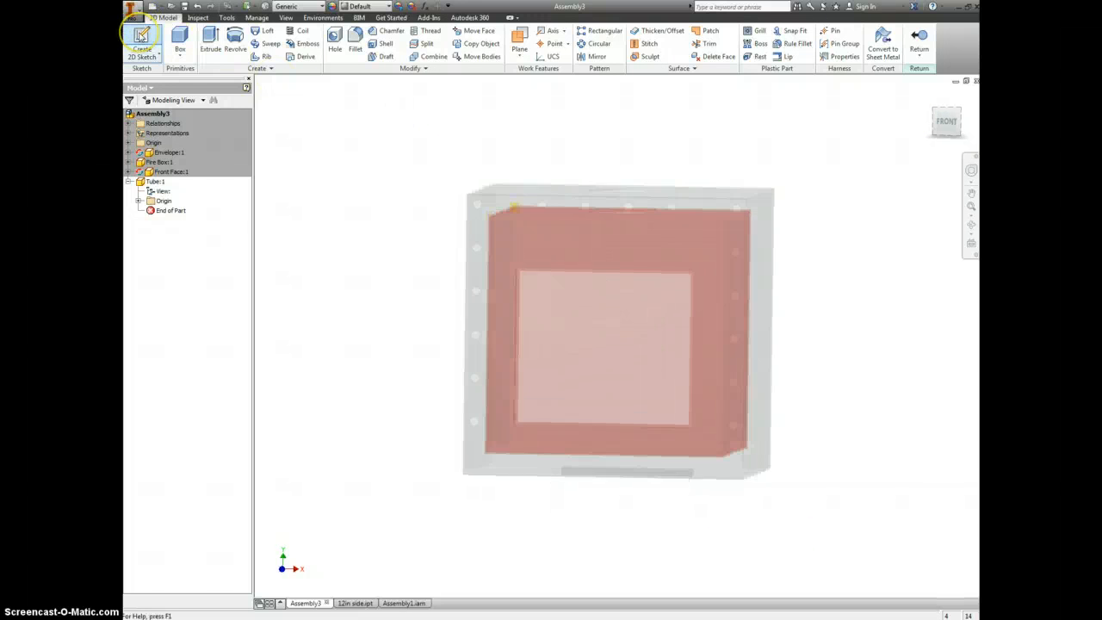
pyautogui.click(141, 41)
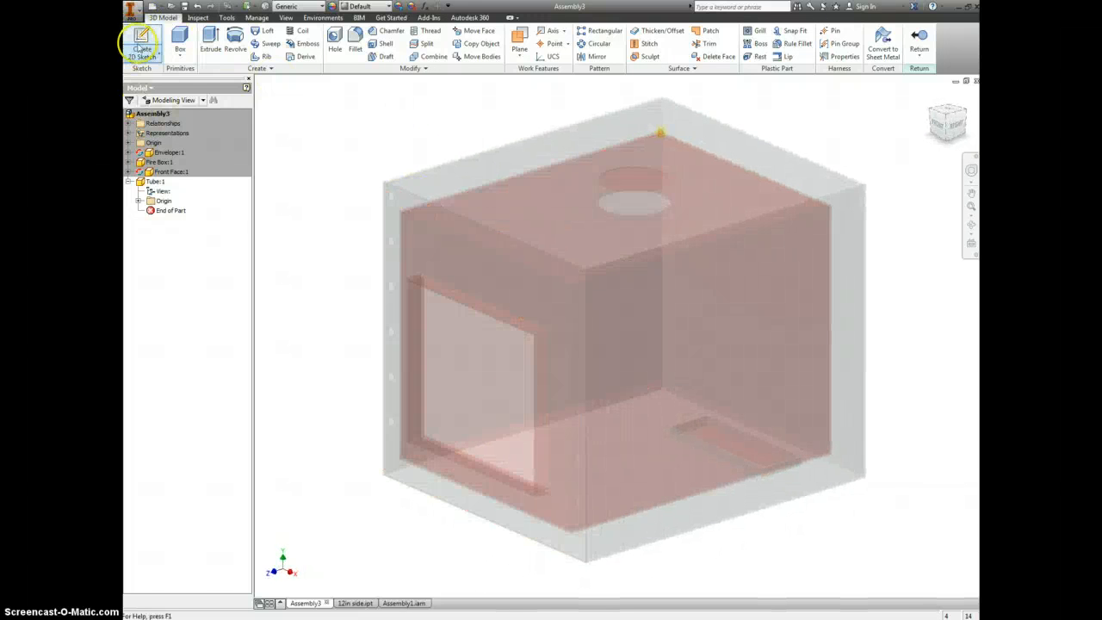
pyautogui.click(142, 41)
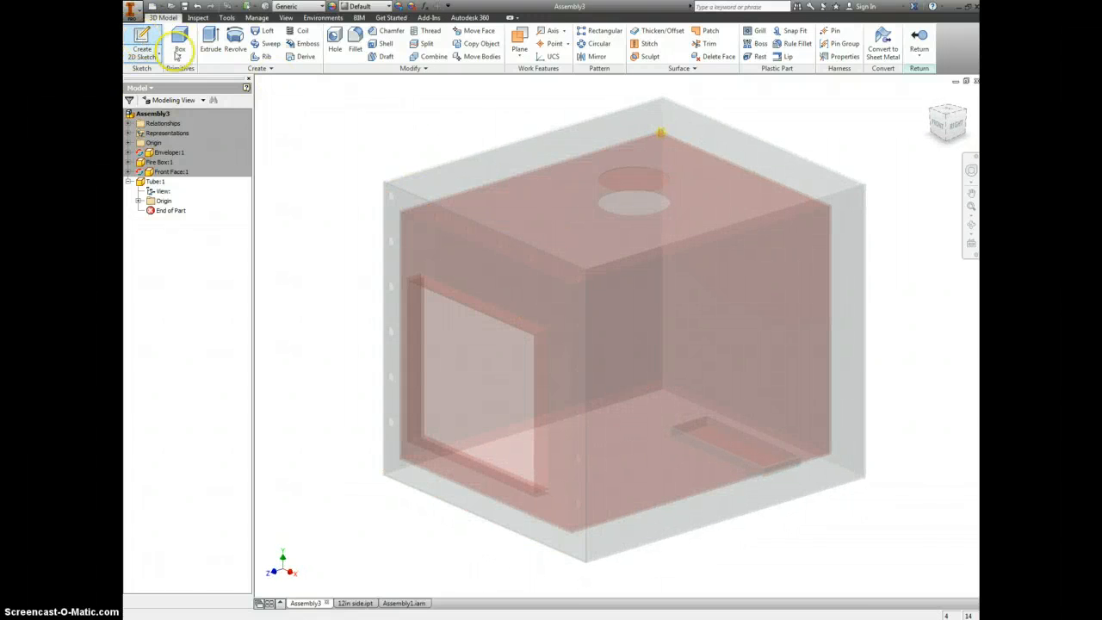
pyautogui.click(937, 127)
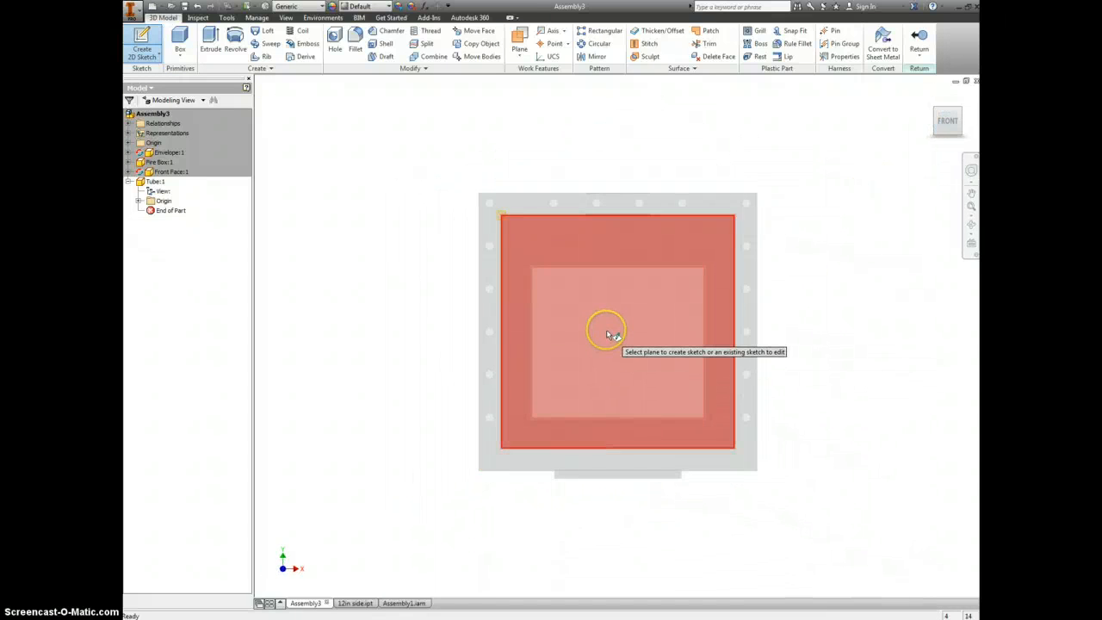
pyautogui.click(607, 336)
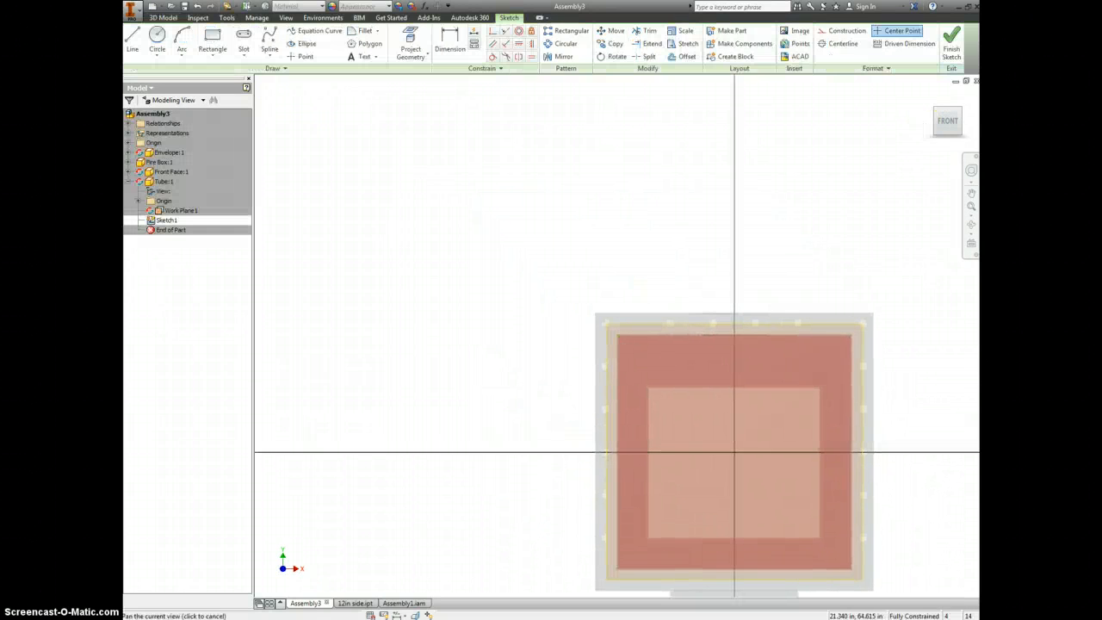
# Sketch a rectangle about 2.6 by 2.5 in just above the upper-left corner of the door opening
pyautogui.click(946, 121)
pyautogui.click(935, 97)
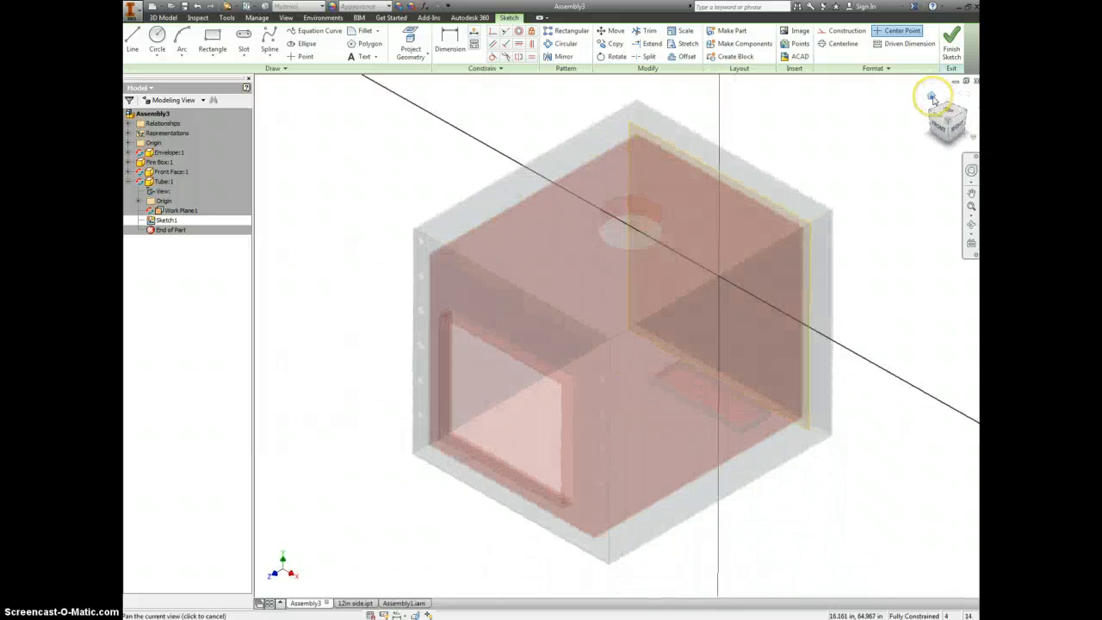
pyautogui.click(956, 126)
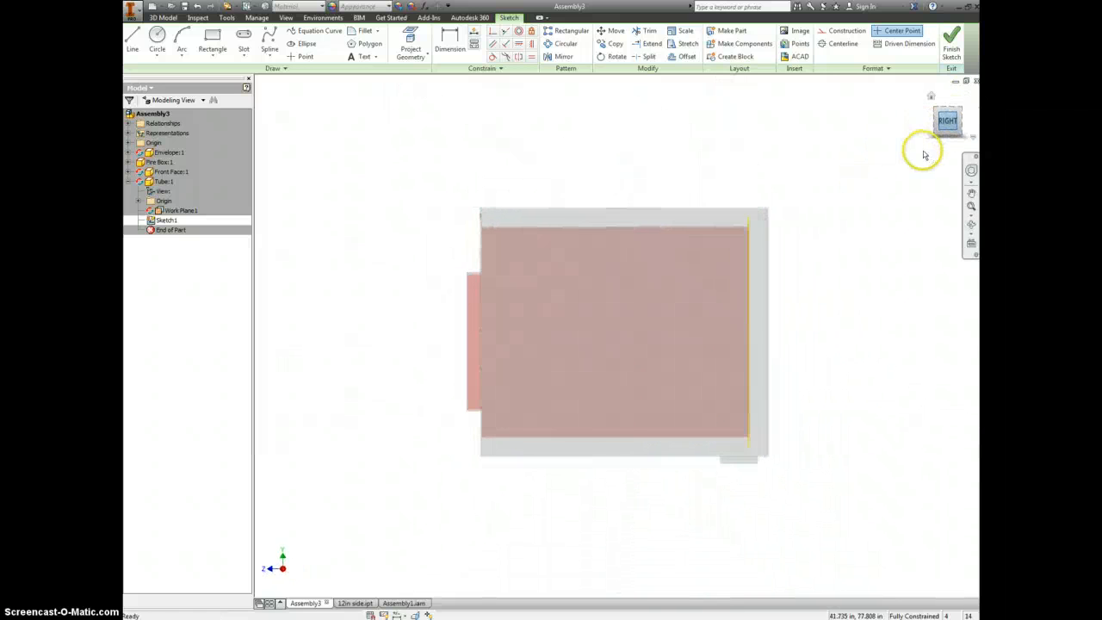
pyautogui.click(931, 97)
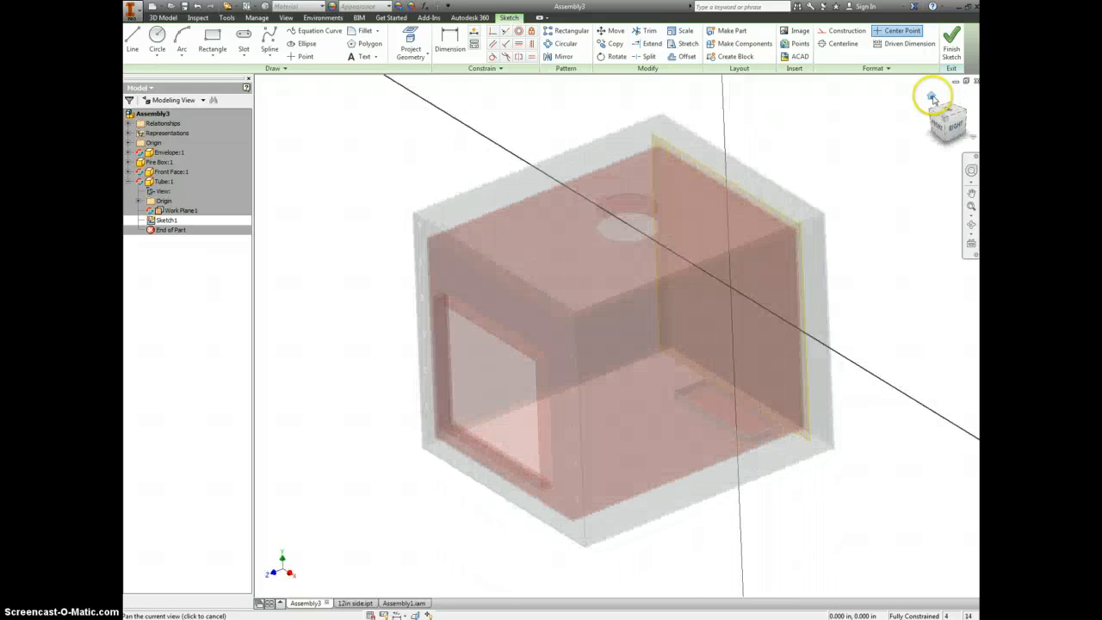
pyautogui.click(938, 127)
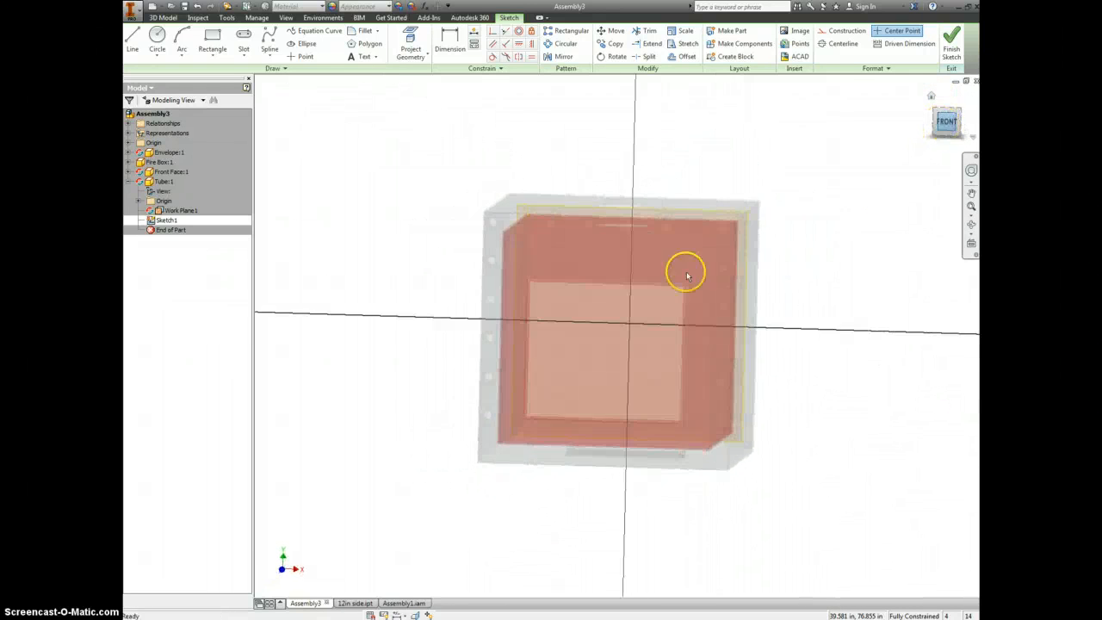
pyautogui.scroll(3, 530, 249)
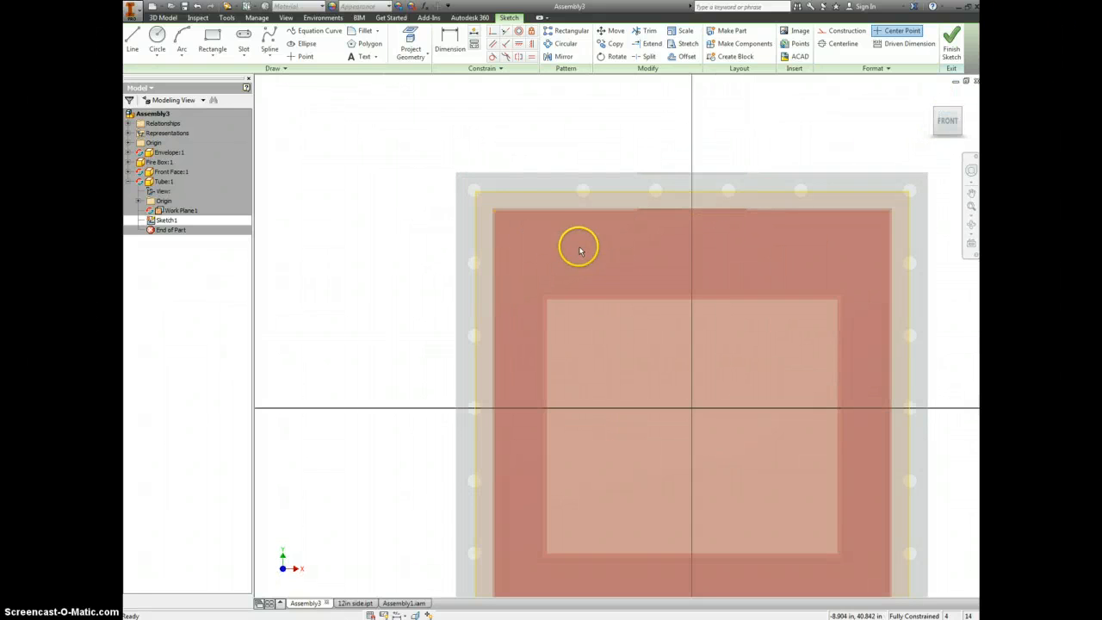
pyautogui.click(213, 38)
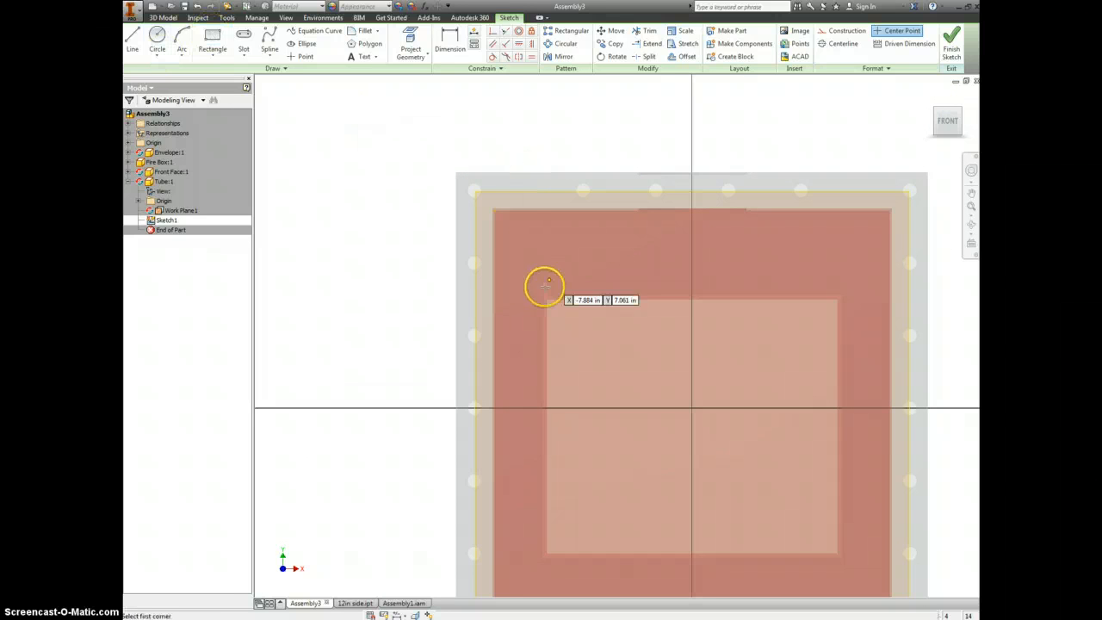
pyautogui.click(526, 234)
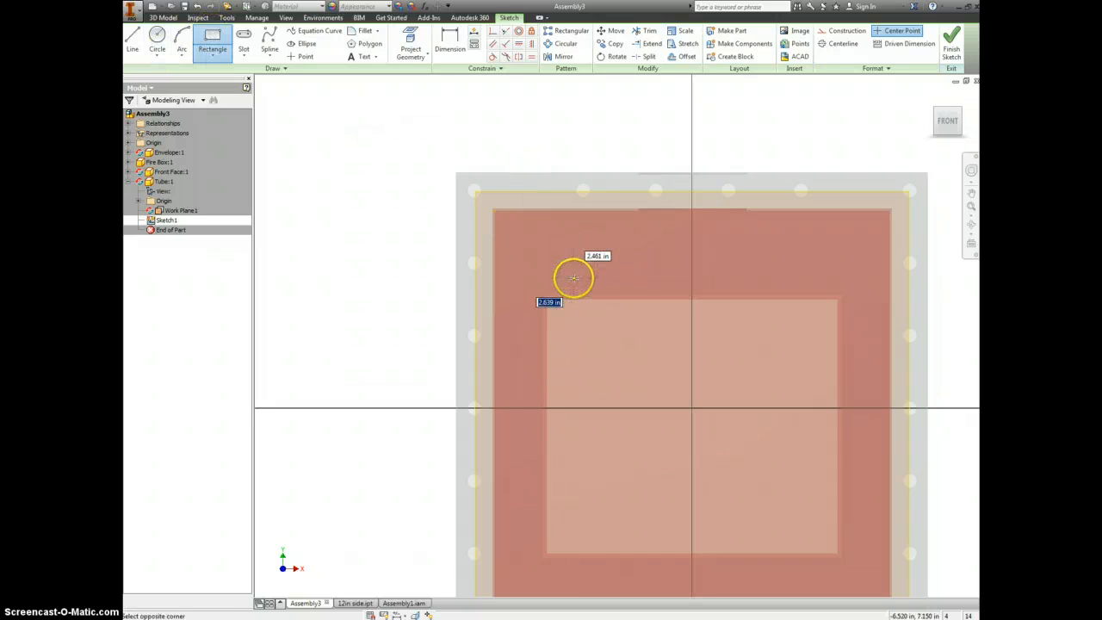
pyautogui.click(573, 278)
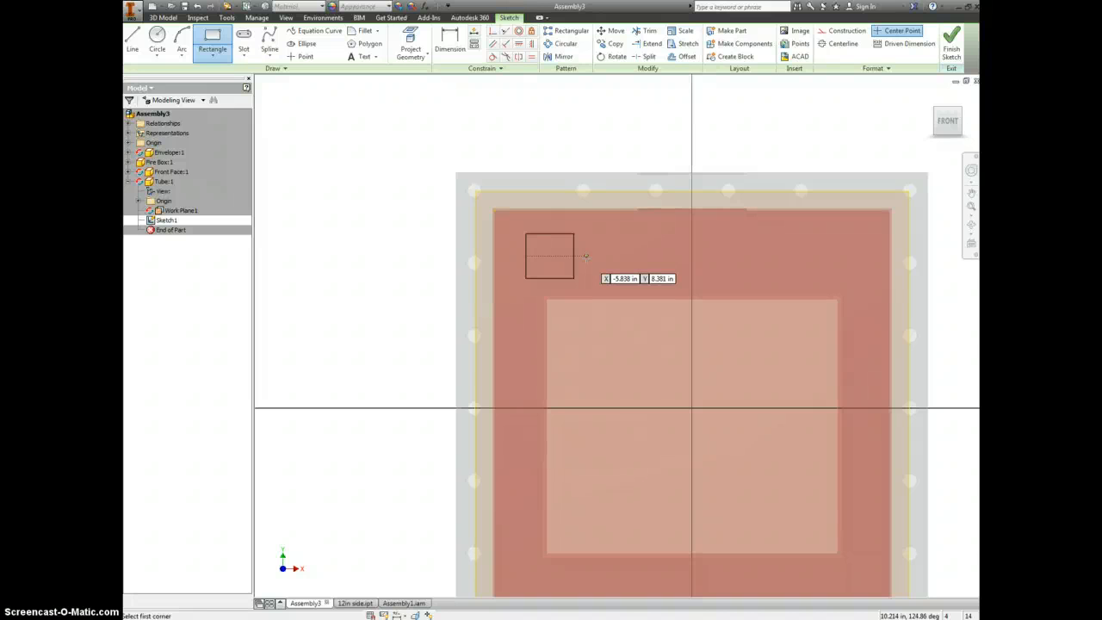
# Dimension the rectangle's width and height at 2 in each
pyautogui.press('d')
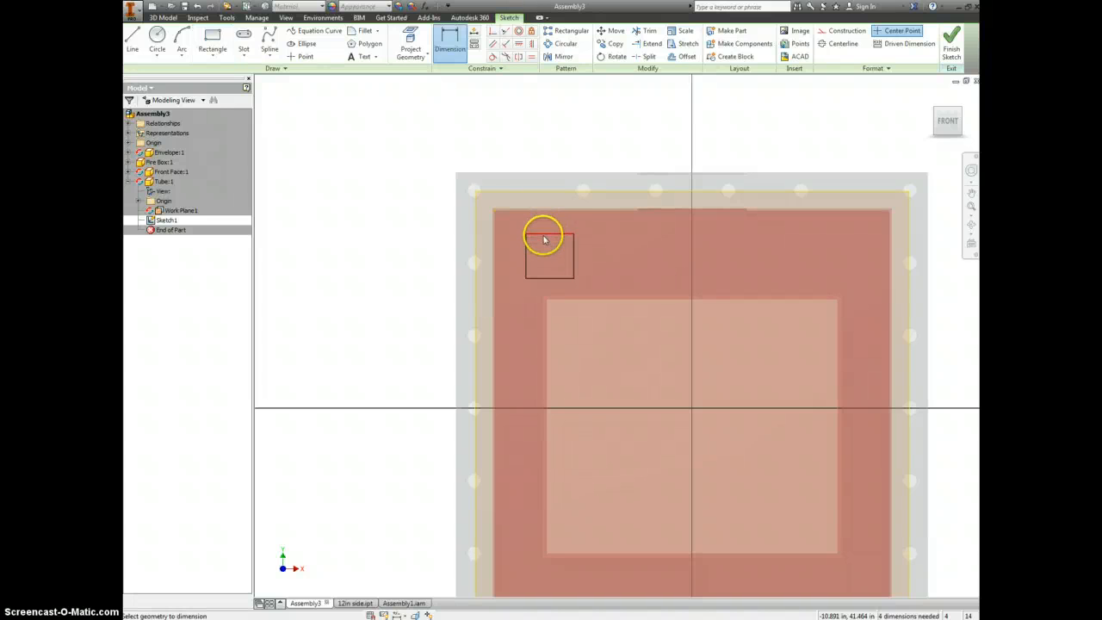
pyautogui.click(541, 234)
pyautogui.click(549, 158)
pyautogui.write('2')
pyautogui.press('Return')
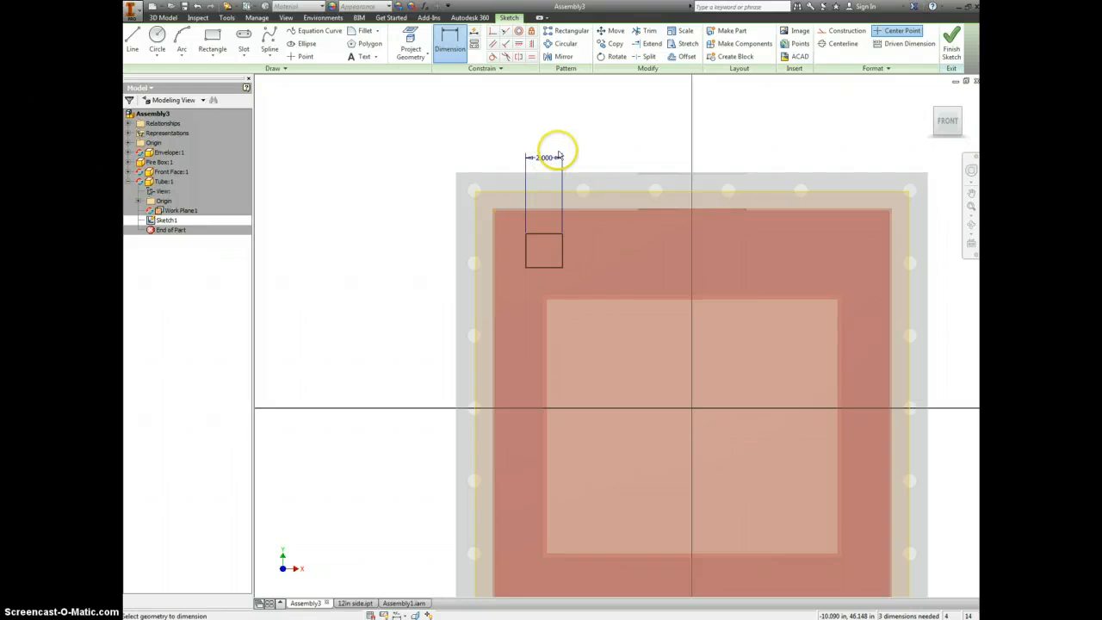
pyautogui.click(573, 258)
pyautogui.click(575, 259)
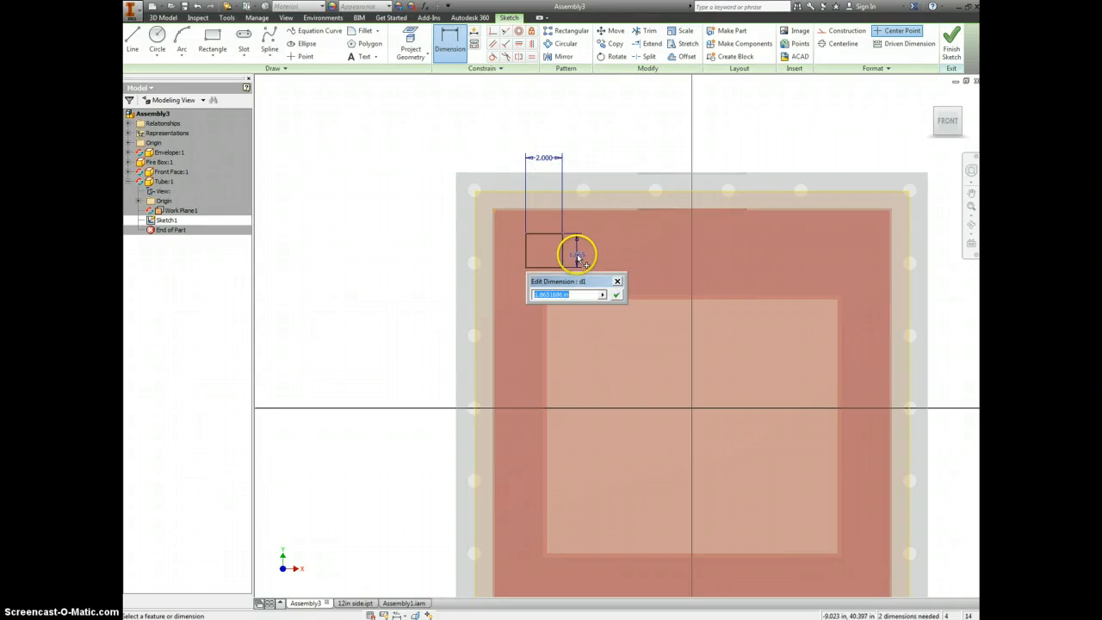
pyautogui.write('2')
pyautogui.press('Return')
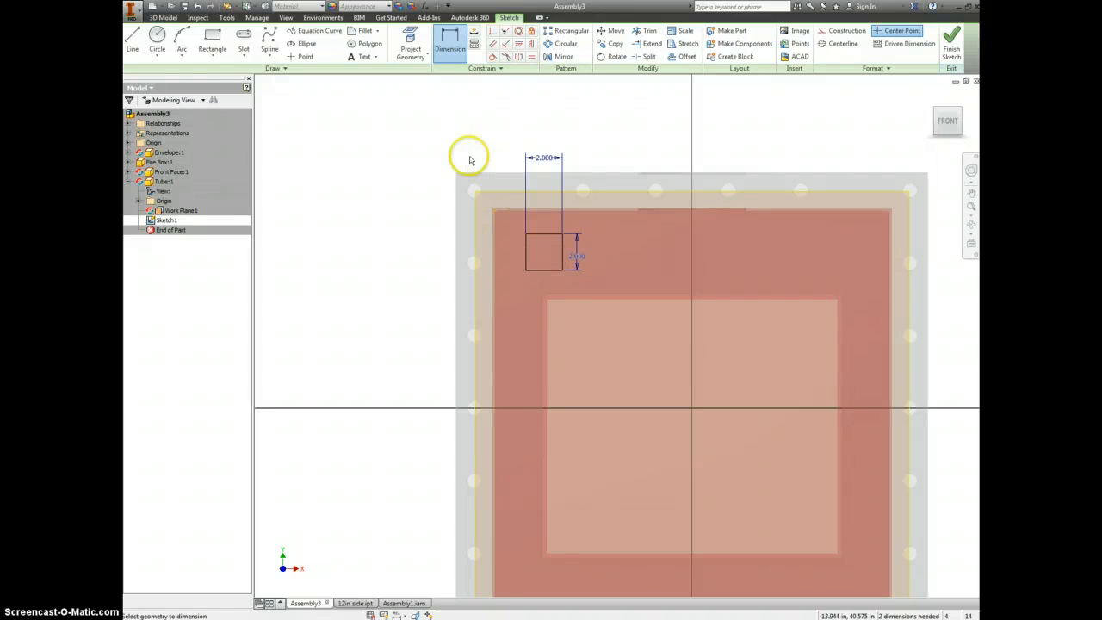
# Project the door opening's left edge and align the square's lower-left corner vertically with that edge's upper end
pyautogui.click(410, 45)
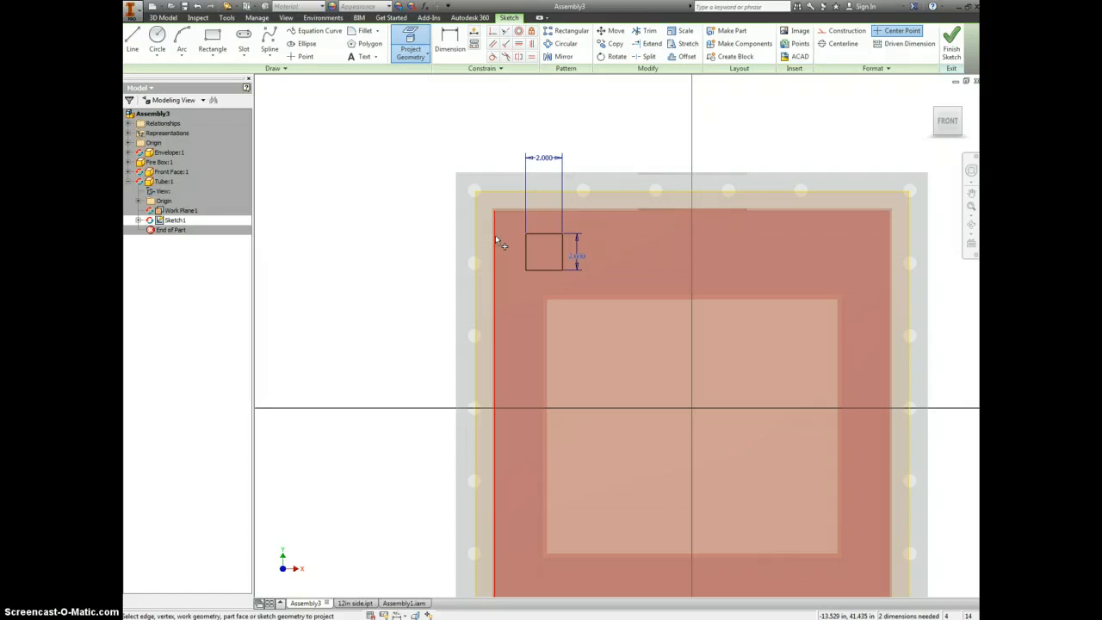
pyautogui.click(541, 312)
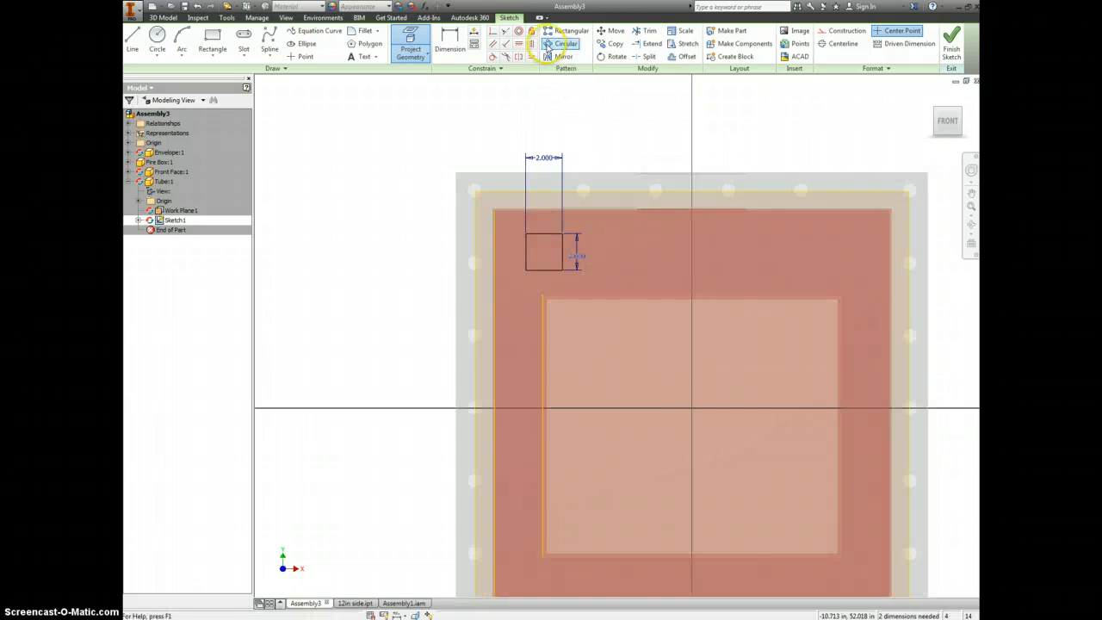
pyautogui.click(531, 45)
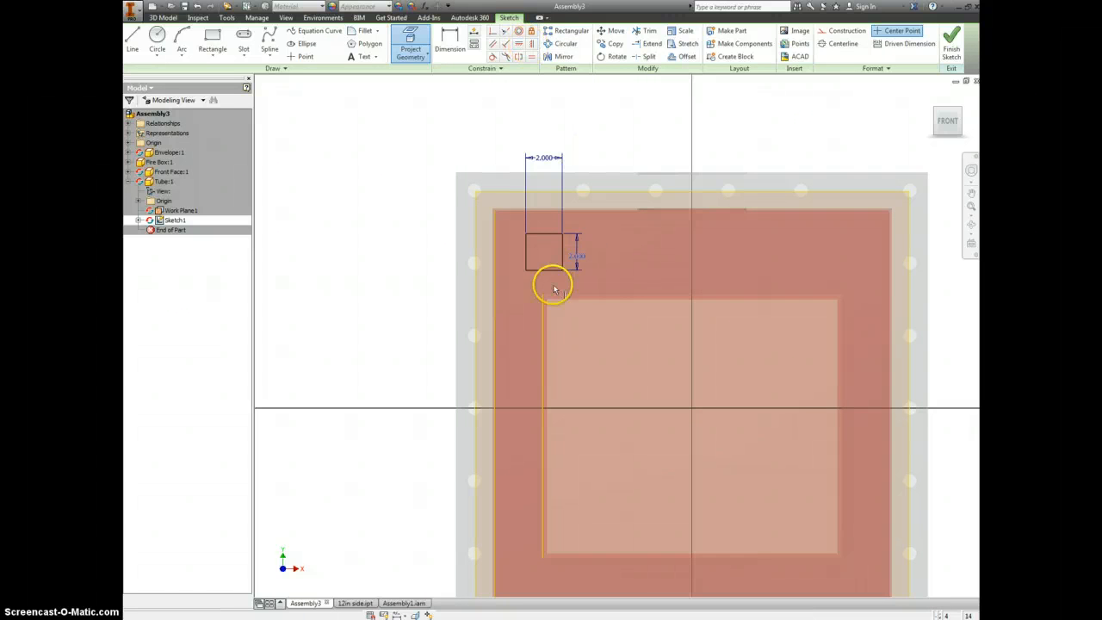
pyautogui.click(526, 270)
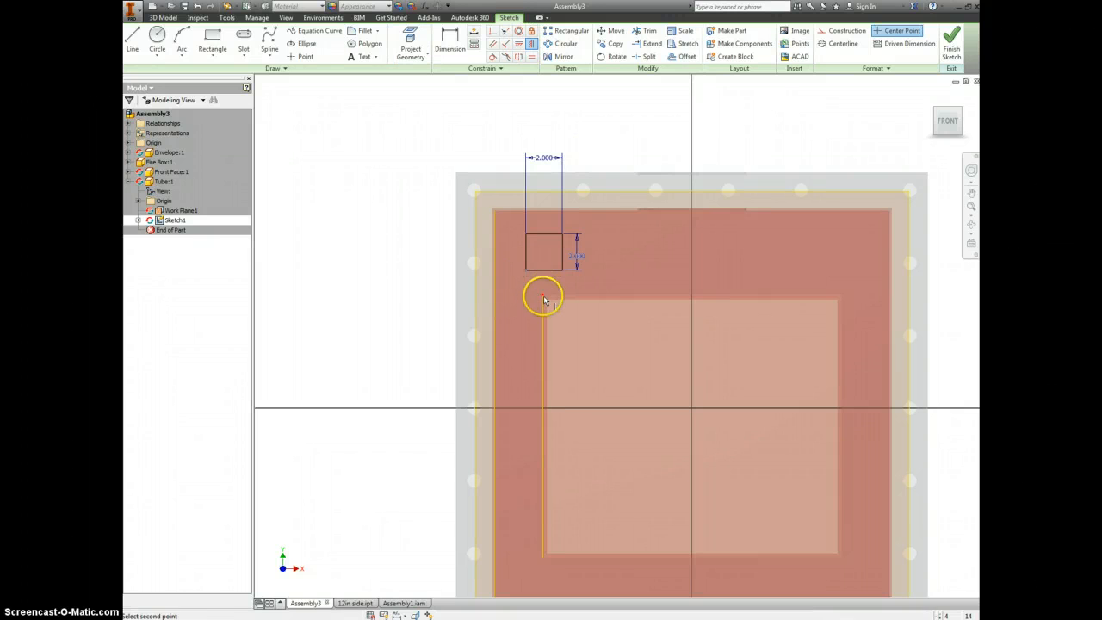
pyautogui.click(540, 297)
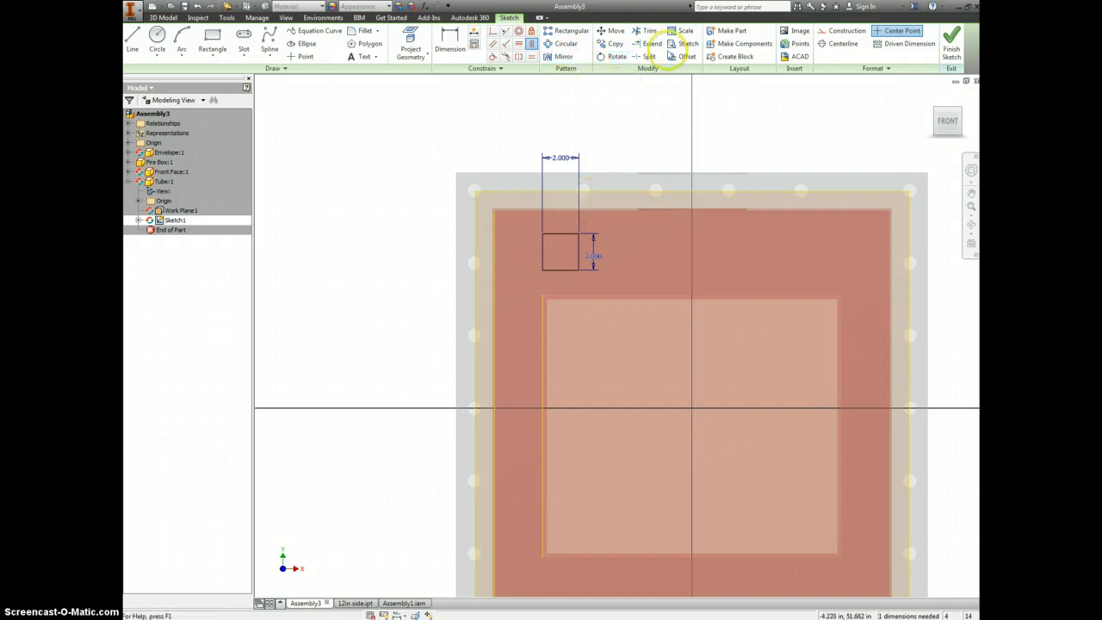
# Offset the square inward and set the wall thickness between the two squares to 0.125 in
pyautogui.click(684, 56)
pyautogui.click(555, 235)
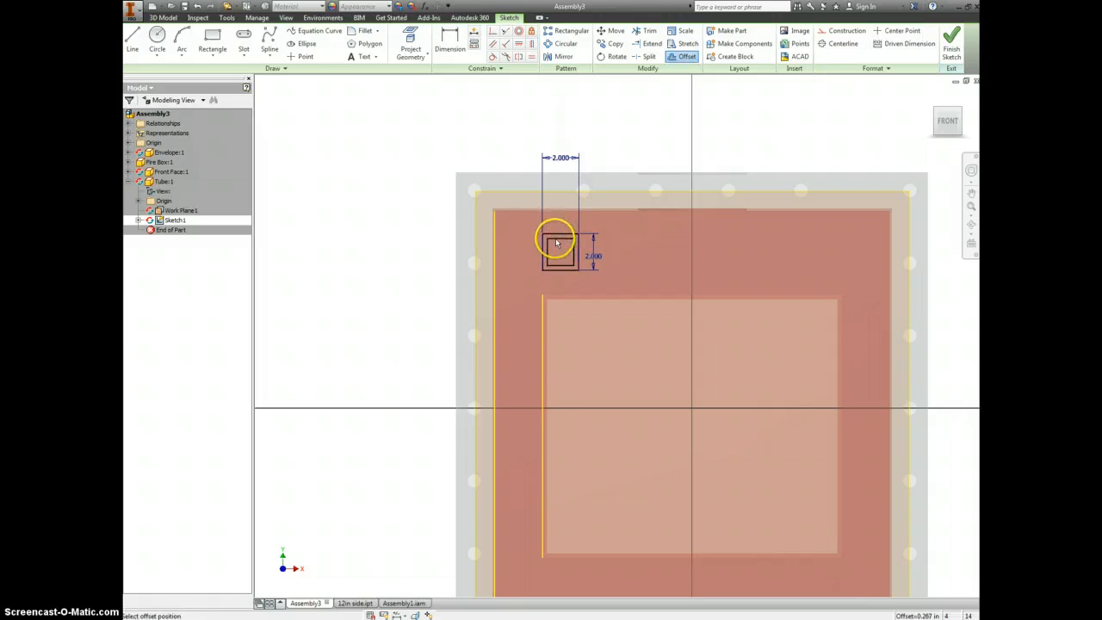
pyautogui.click(557, 239)
pyautogui.press('d')
pyautogui.click(555, 240)
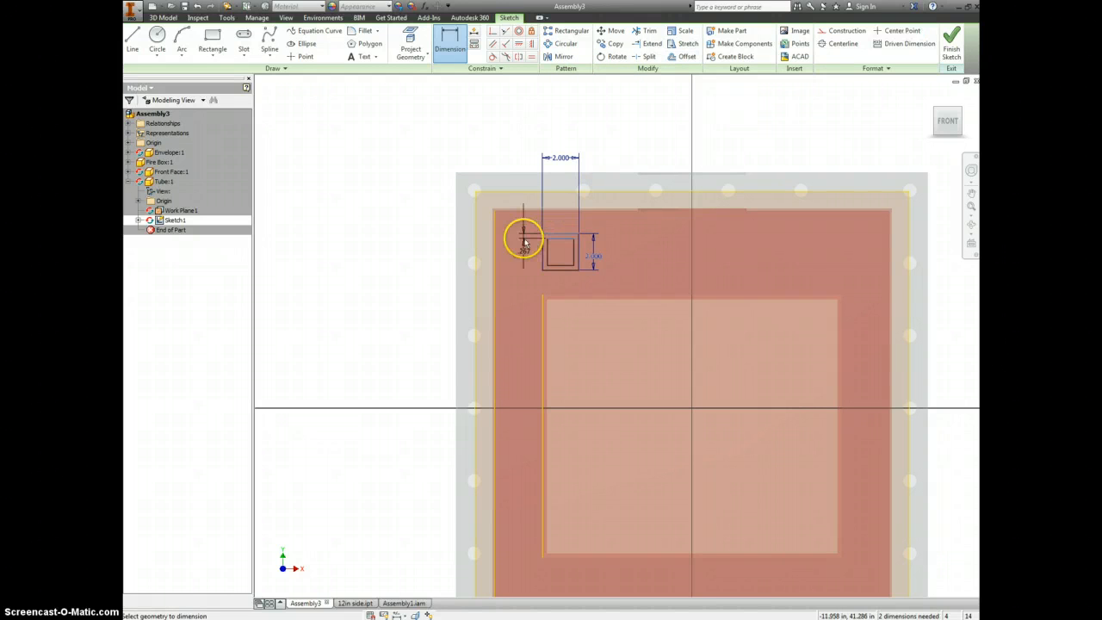
pyautogui.click(523, 234)
pyautogui.write('.12')
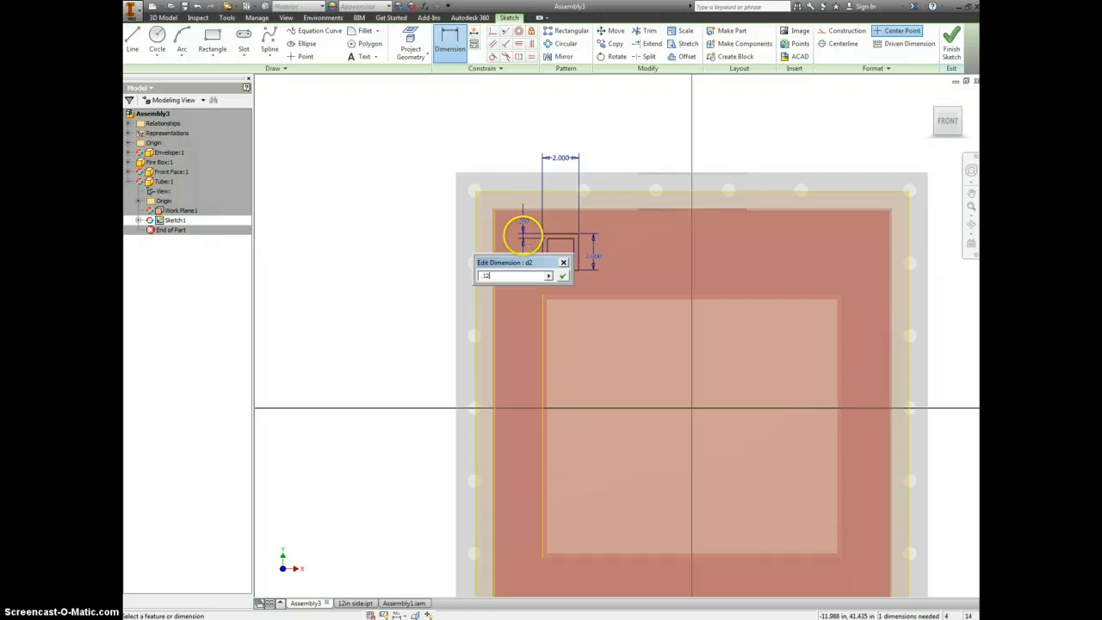
pyautogui.write('5')
pyautogui.press('Return')
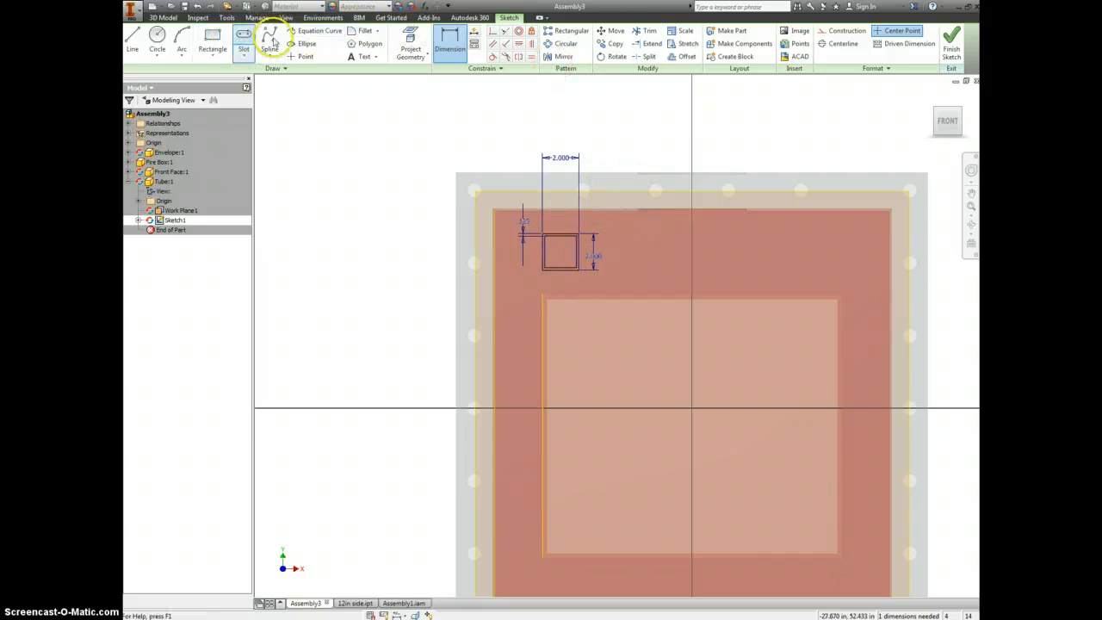
# Project the opening's right edge and the fire box's top edge, and draw a vertical line from the opening's upper-right corner to the top edge
pyautogui.click(418, 39)
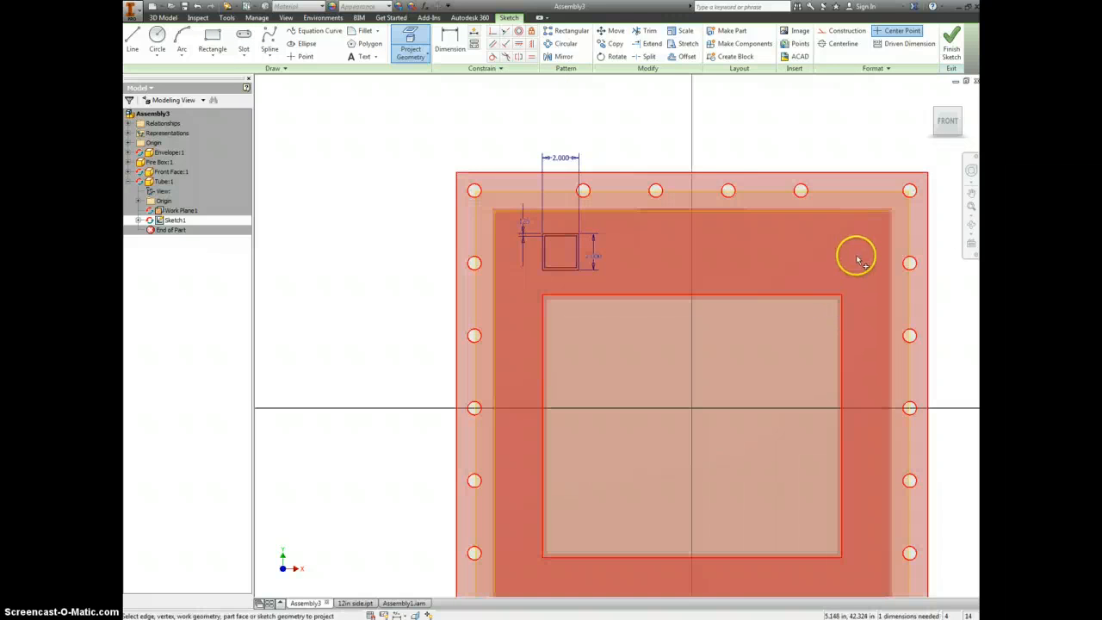
pyautogui.rightClick(641, 137)
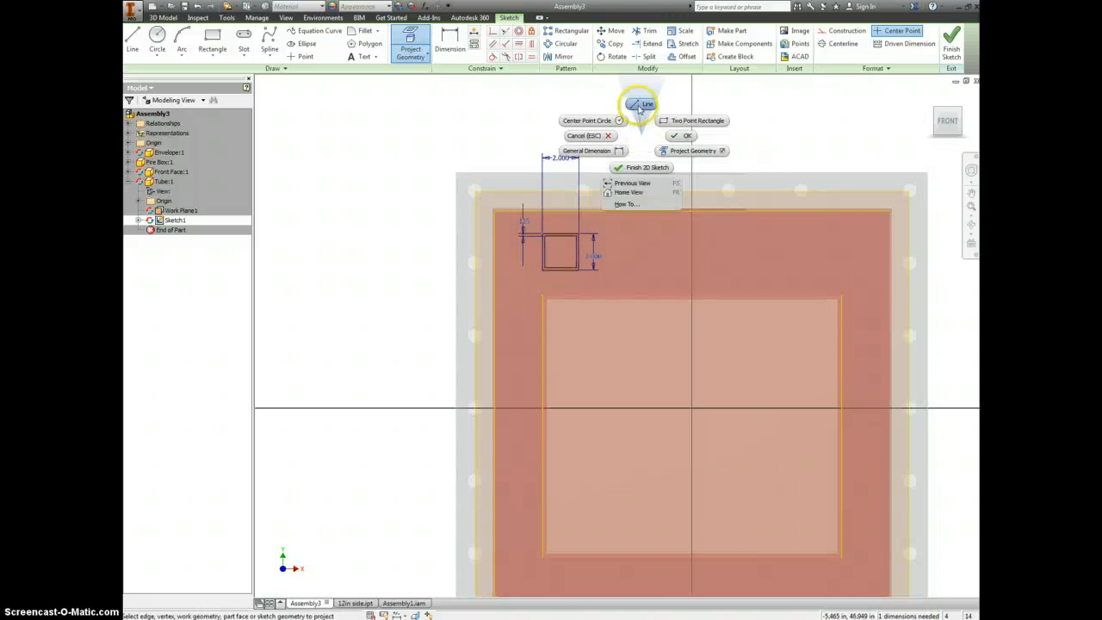
pyautogui.click(640, 109)
pyautogui.click(842, 293)
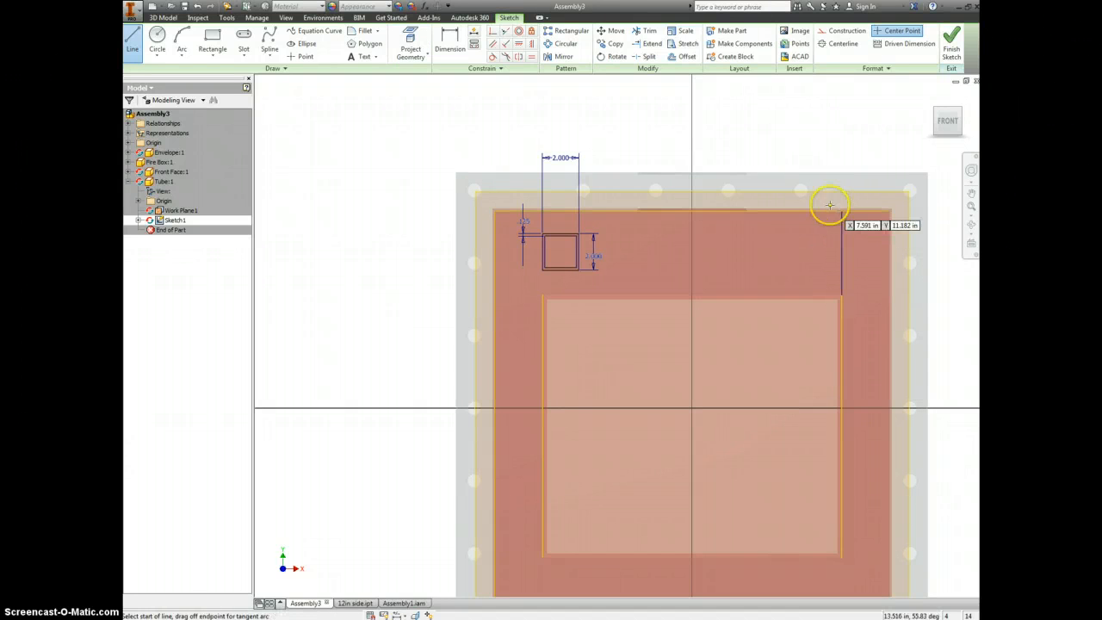
pyautogui.click(841, 210)
# Align the midpoint of the square's right side horizontally with the vertical line's midpoint, and convert that line to construction geometry
pyautogui.click(520, 46)
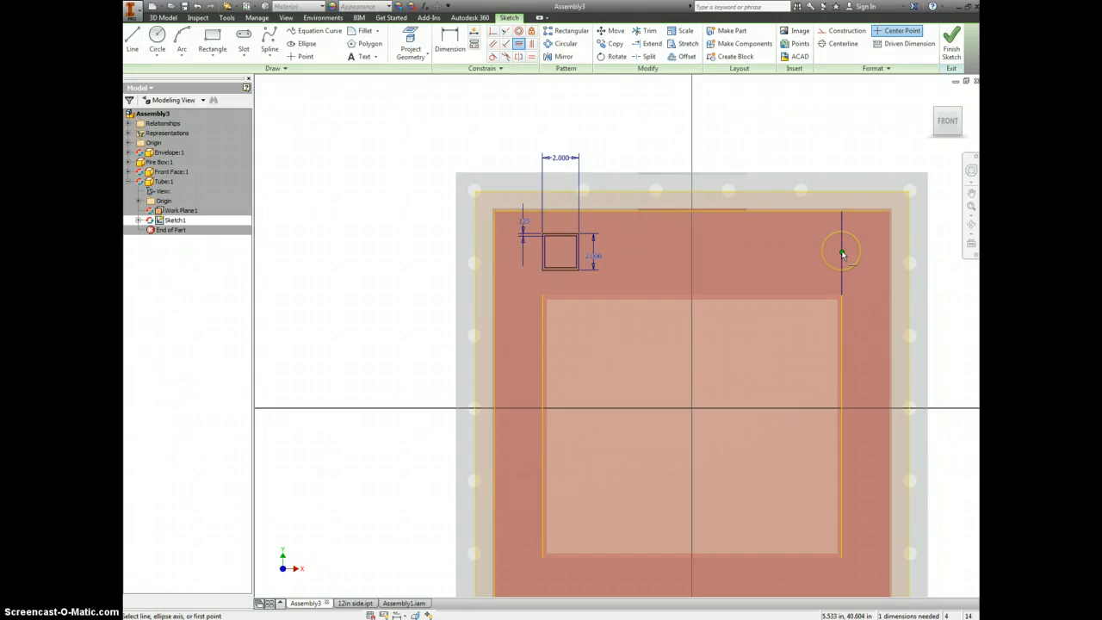
pyautogui.click(579, 253)
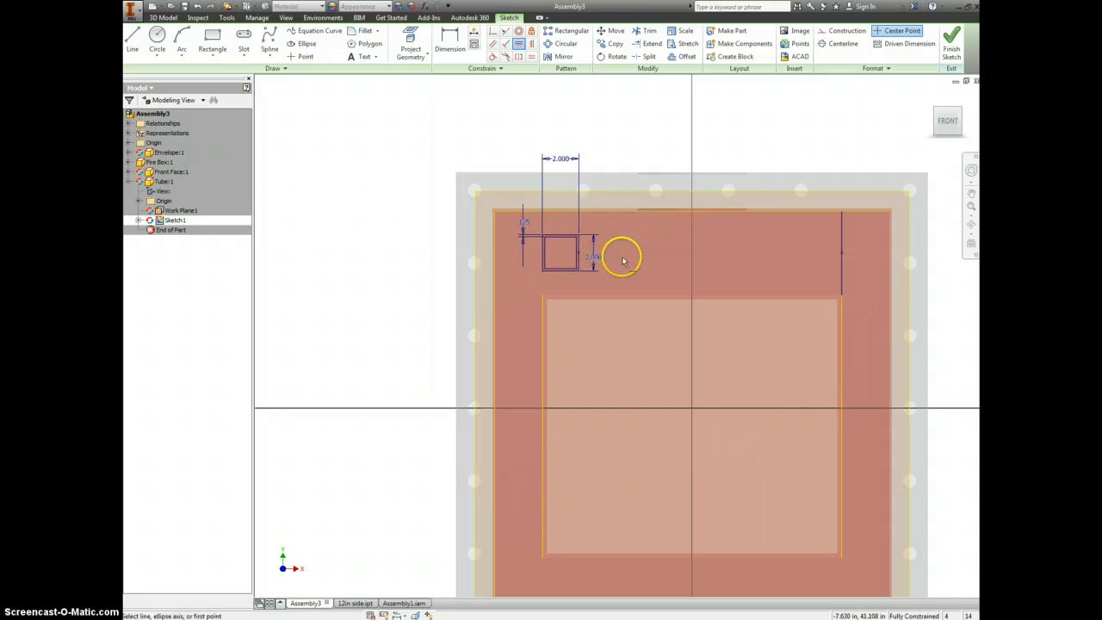
pyautogui.press('Escape')
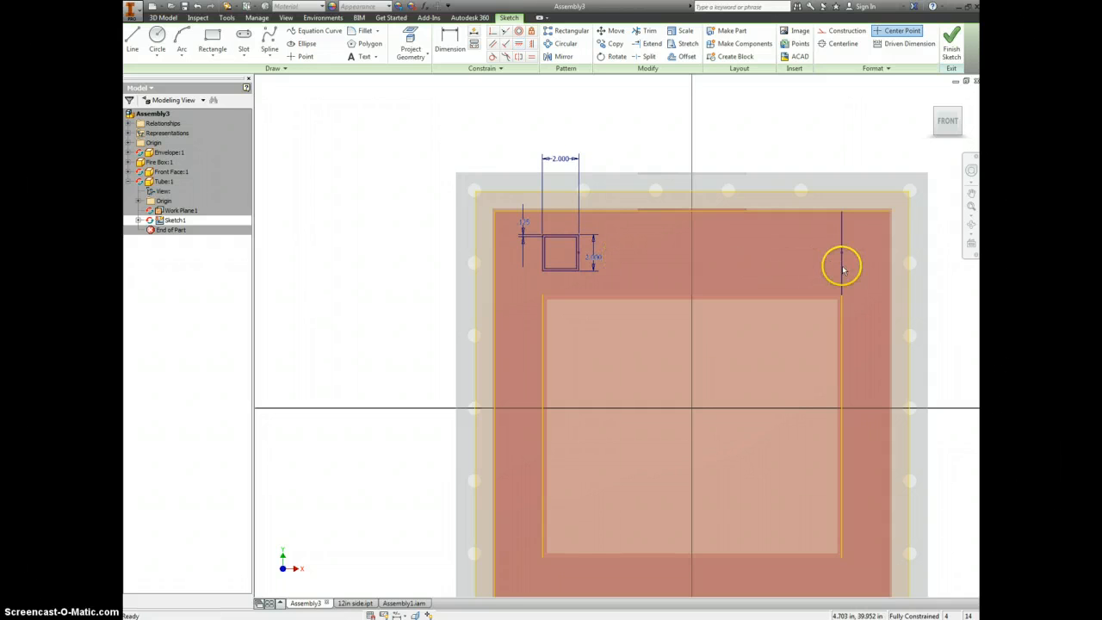
pyautogui.rightClick(844, 275)
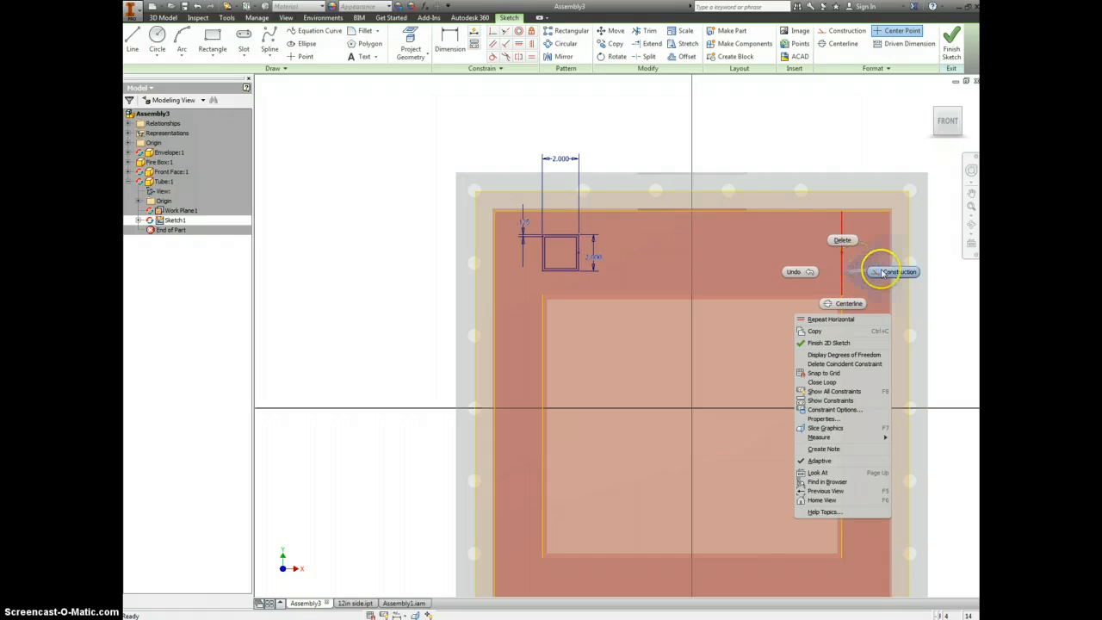
pyautogui.click(883, 268)
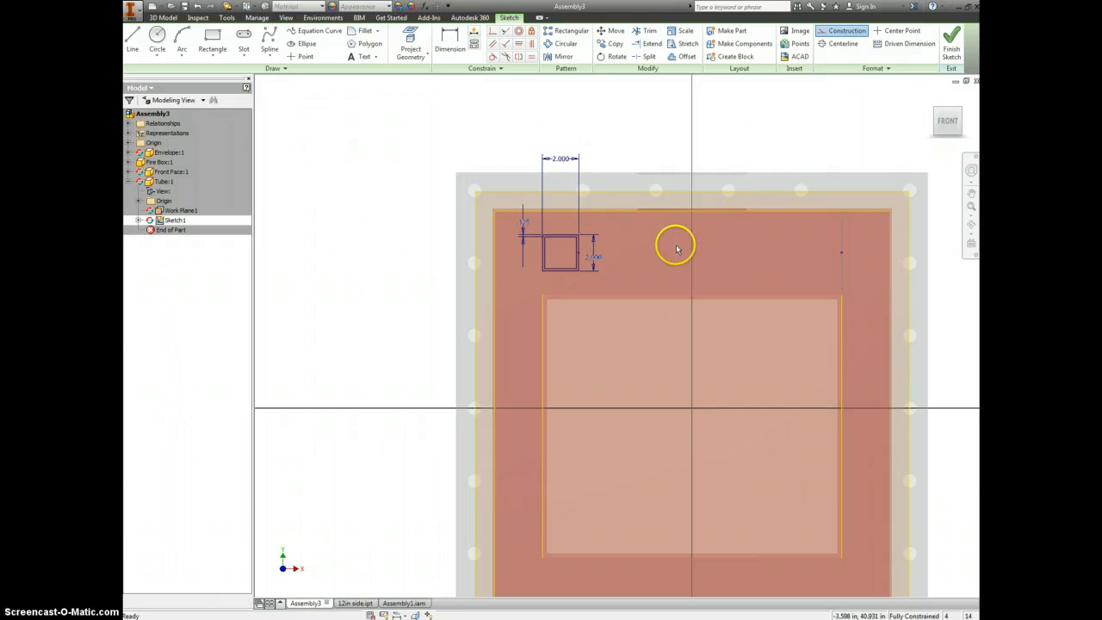
# Extrude the tube wall profile between the two squares up to the outer surface of the front face plate
pyautogui.press('e')
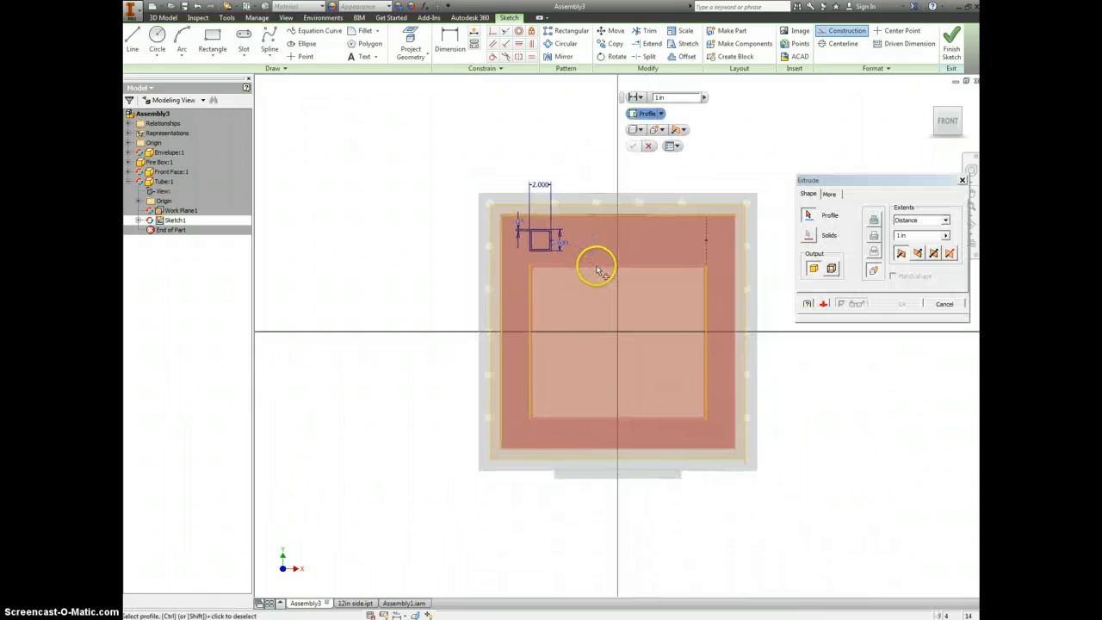
pyautogui.scroll(3, 551, 236)
pyautogui.click(572, 234)
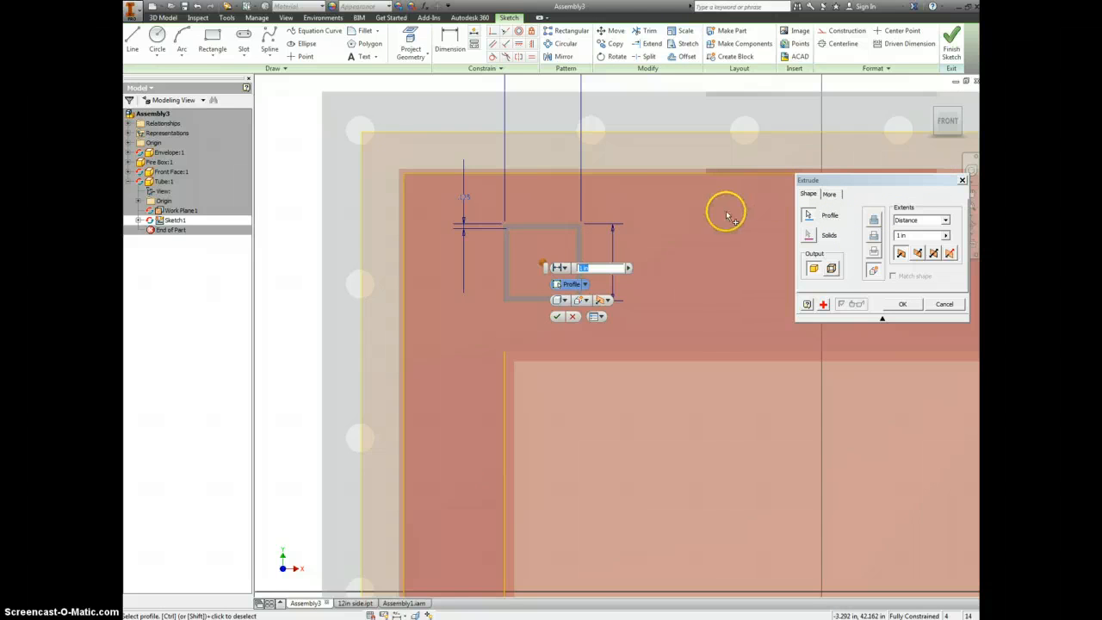
pyautogui.scroll(-2, 731, 211)
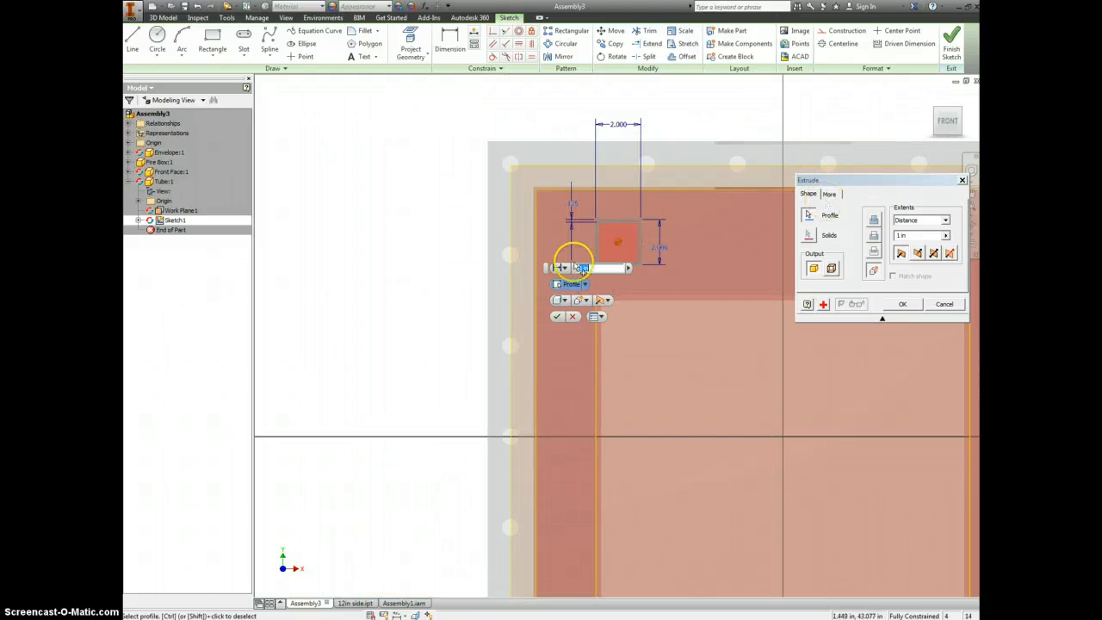
pyautogui.moveTo(900, 180); pyautogui.dragTo(428, 188)
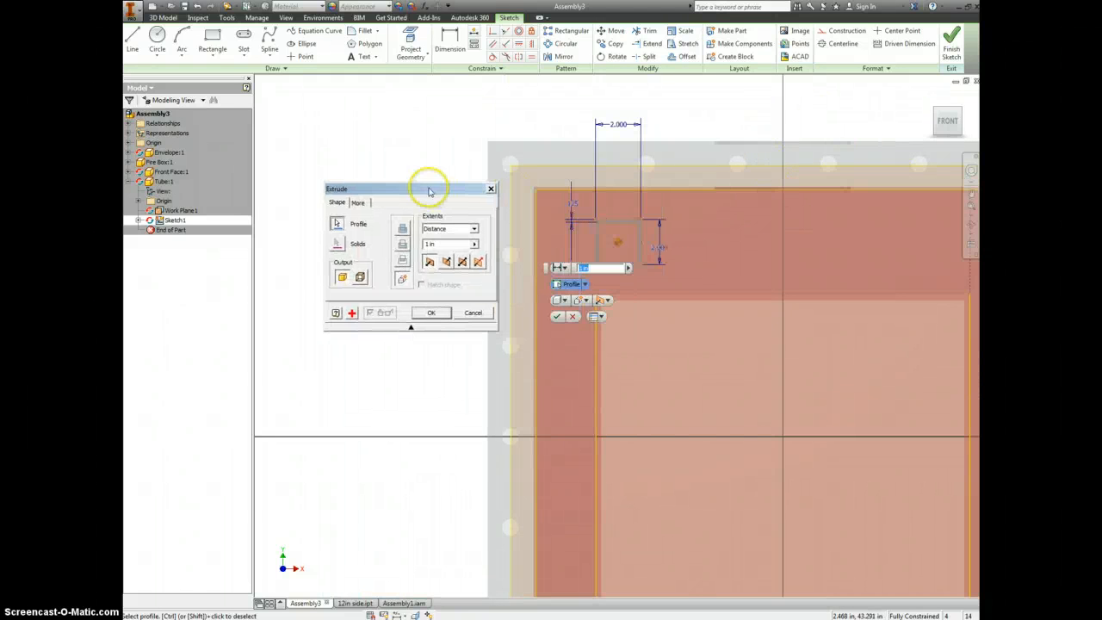
pyautogui.click(942, 127)
pyautogui.scroll(-5, 758, 232)
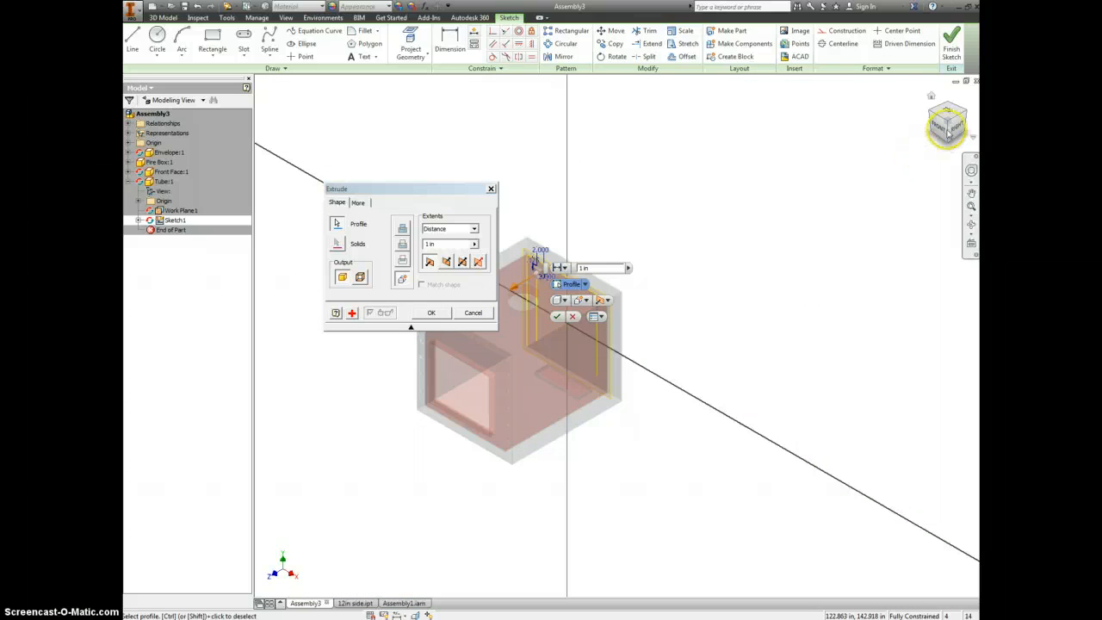
pyautogui.scroll(3, 484, 336)
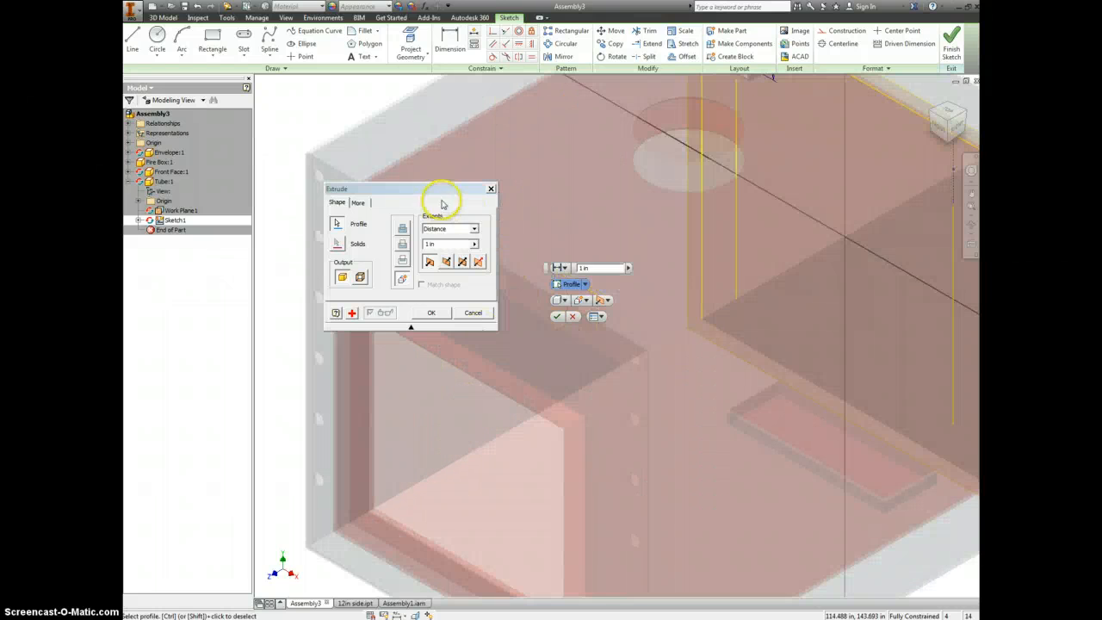
pyautogui.moveTo(435, 190); pyautogui.dragTo(569, 141)
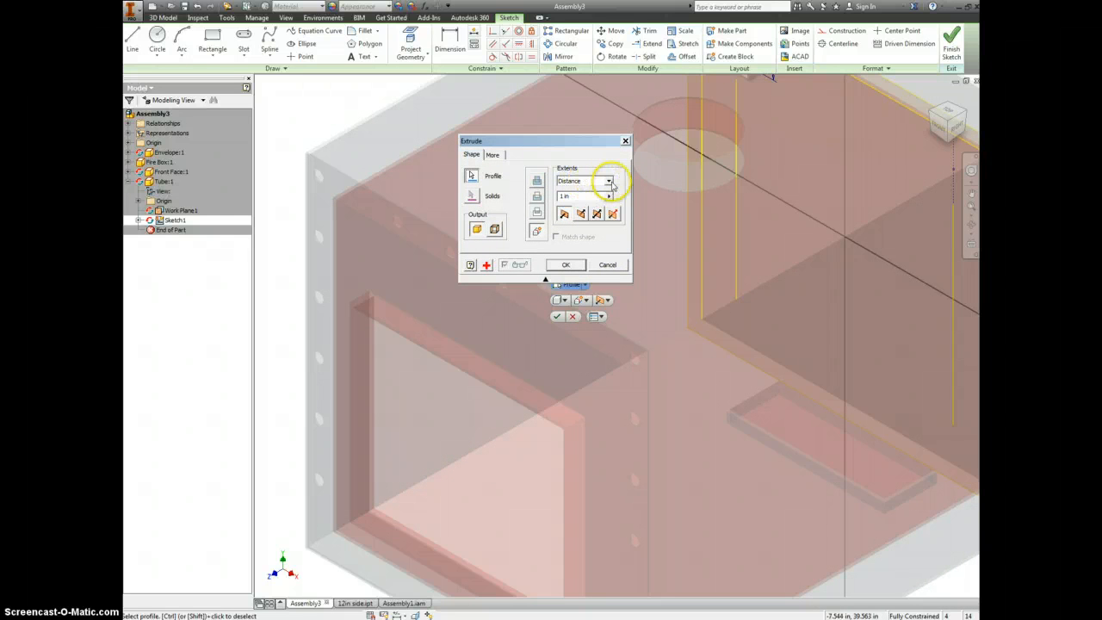
pyautogui.click(607, 181)
pyautogui.click(573, 212)
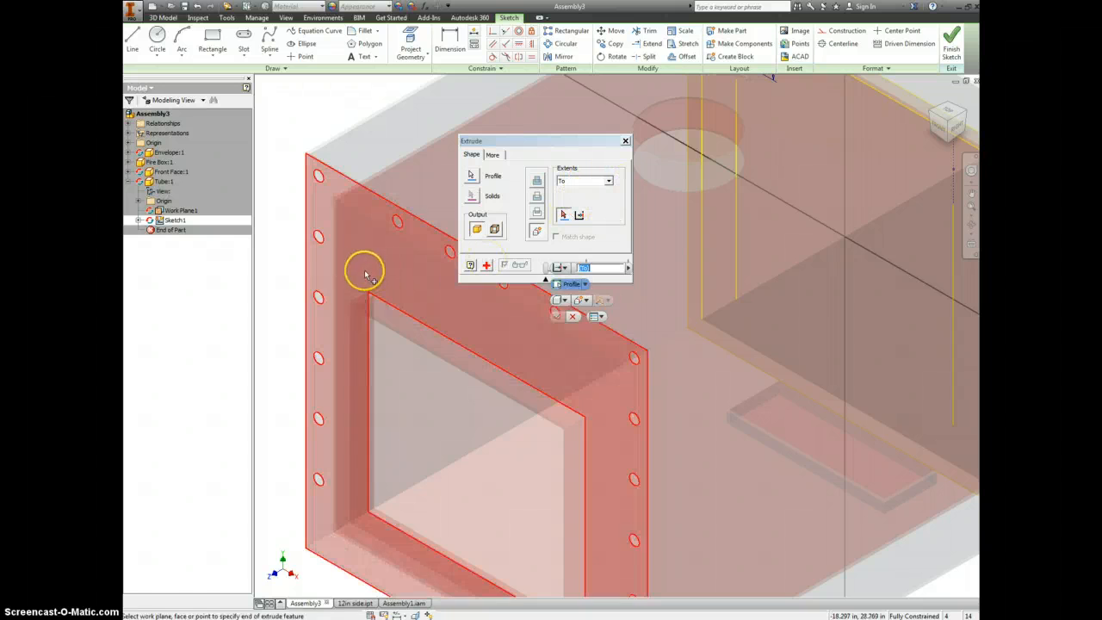
pyautogui.click(362, 261)
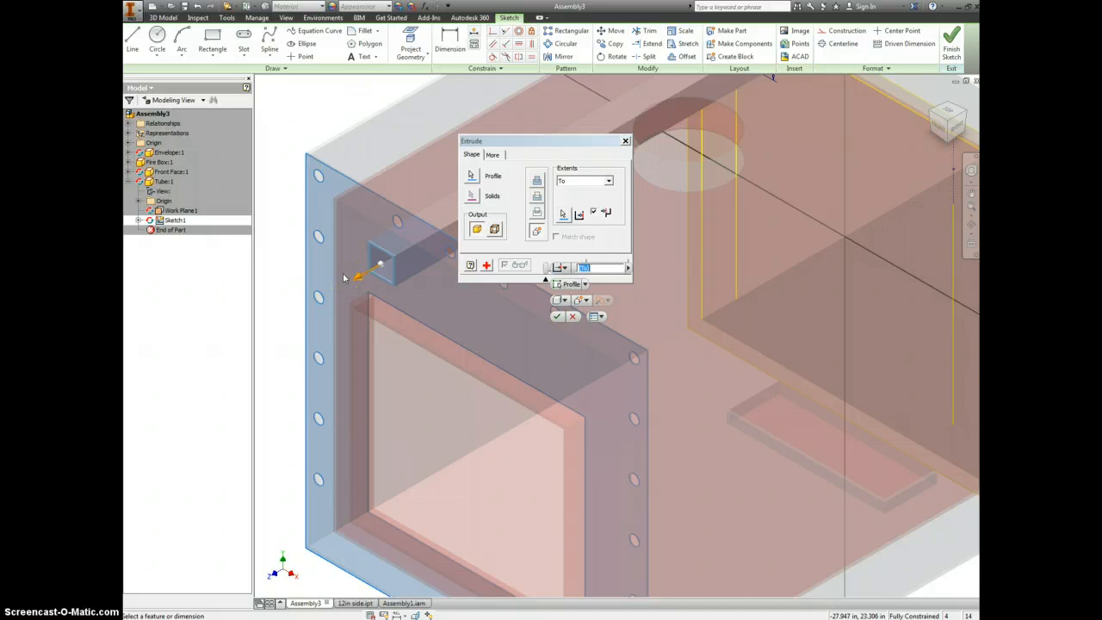
pyautogui.scroll(2, 405, 248)
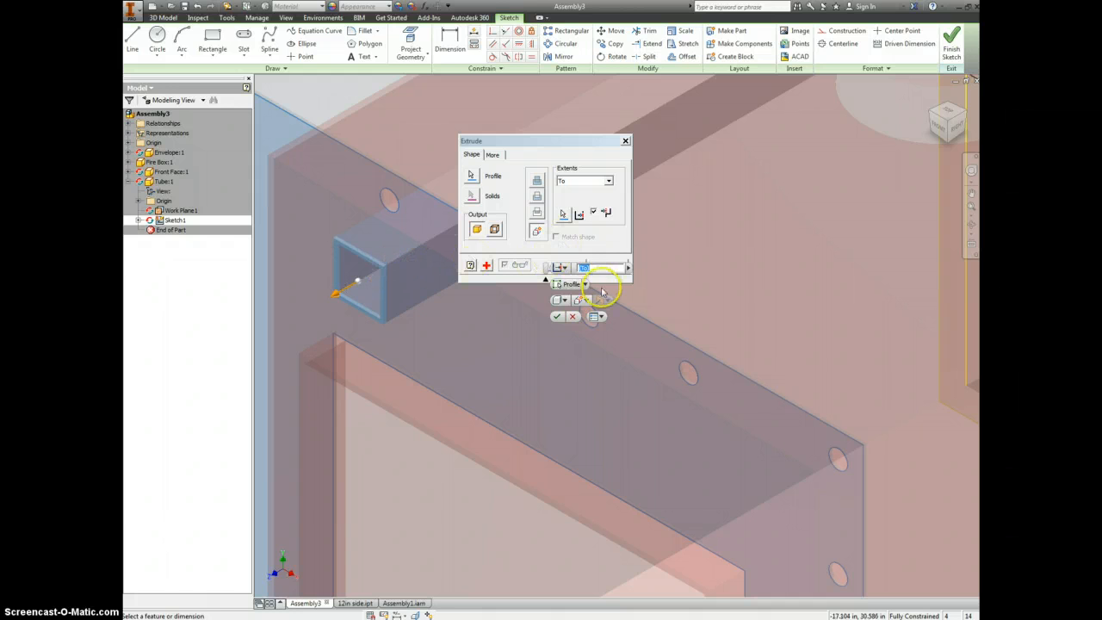
pyautogui.moveTo(578, 138); pyautogui.dragTo(498, 124)
pyautogui.click(496, 256)
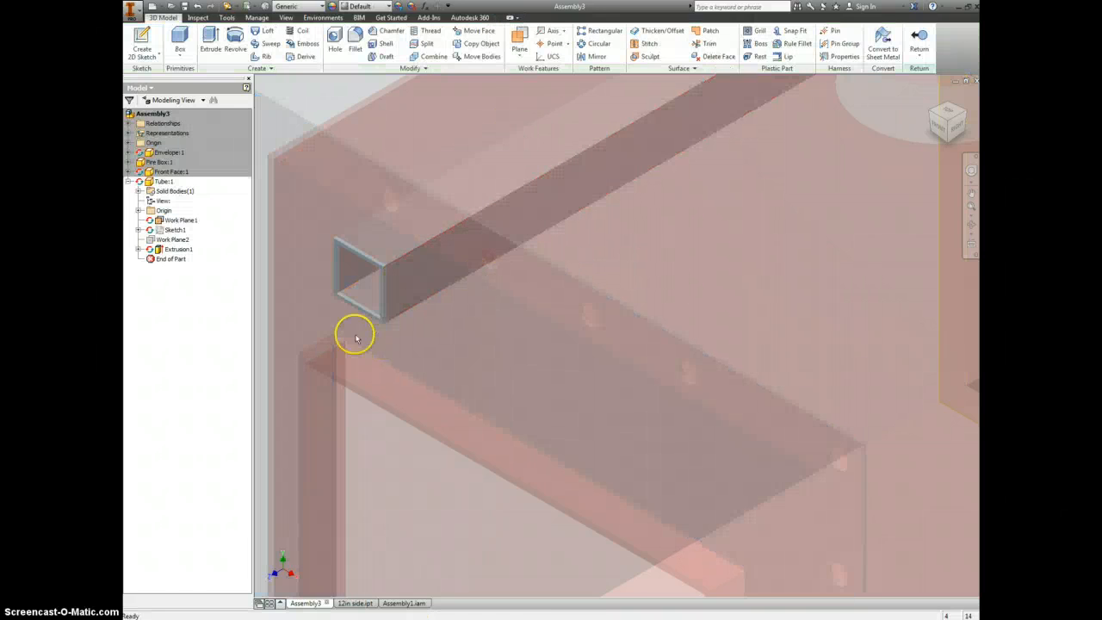
# Finish editing the tube part and return to the top-level assembly
pyautogui.scroll(3, 431, 275)
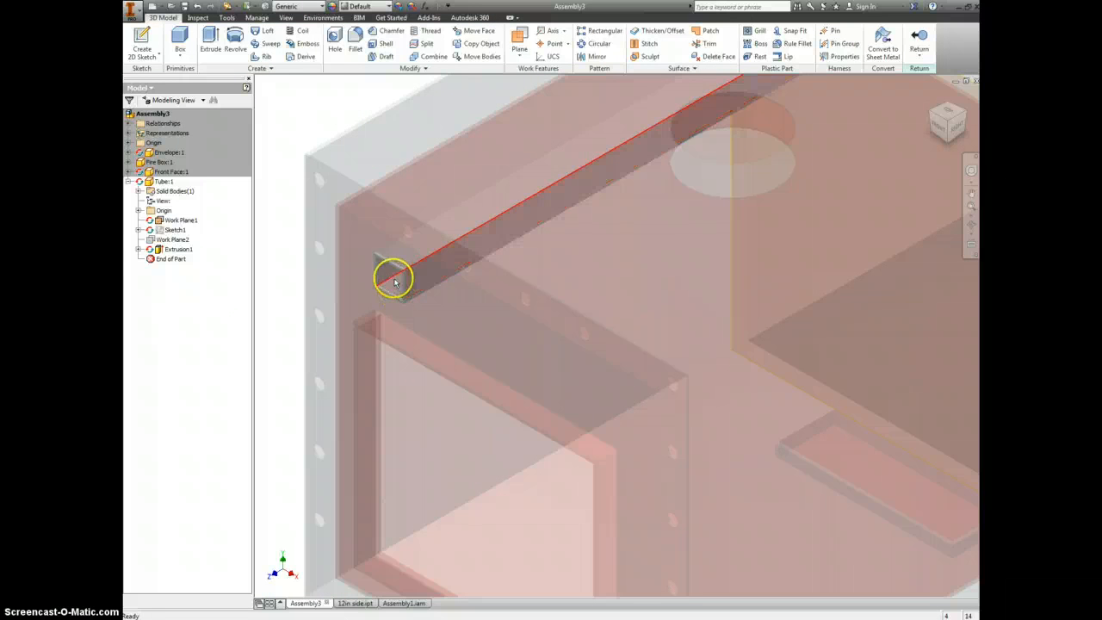
pyautogui.scroll(-5, 401, 275)
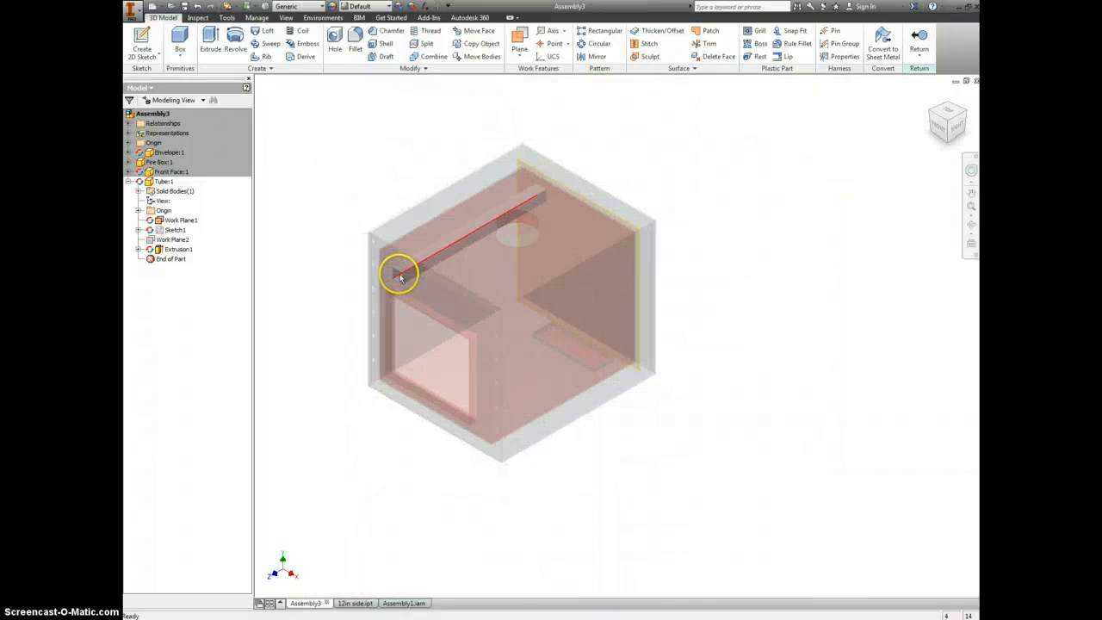
pyautogui.scroll(2, 401, 277)
pyautogui.click(400, 289)
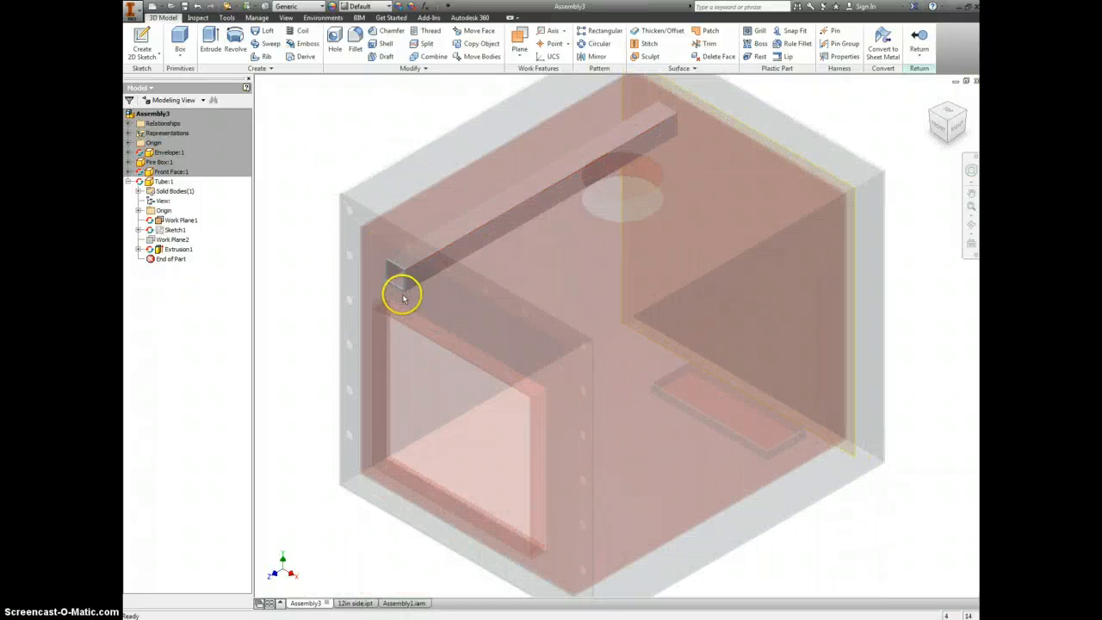
pyautogui.click(920, 39)
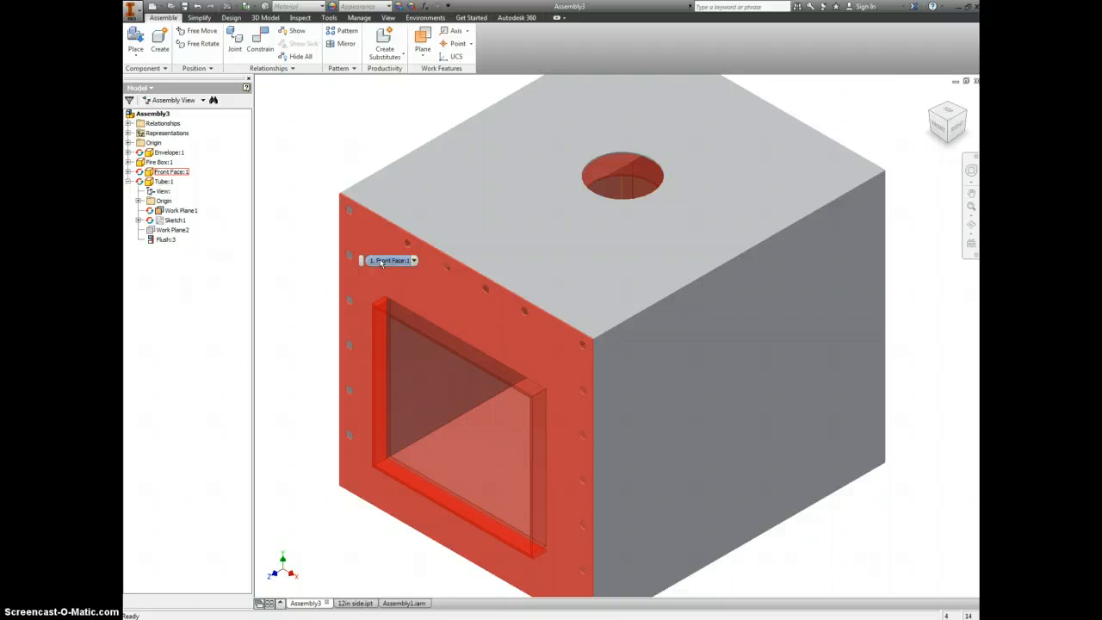
# Open the front face part for in-place editing and start a new sketch on its outer surface
pyautogui.click(414, 287)
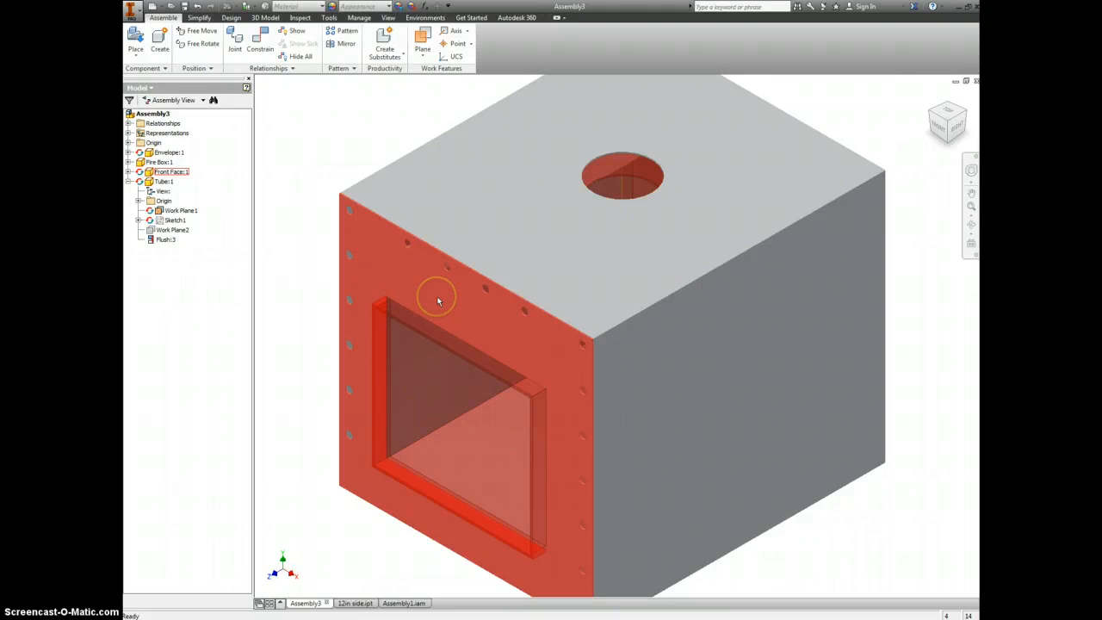
pyautogui.click(406, 288)
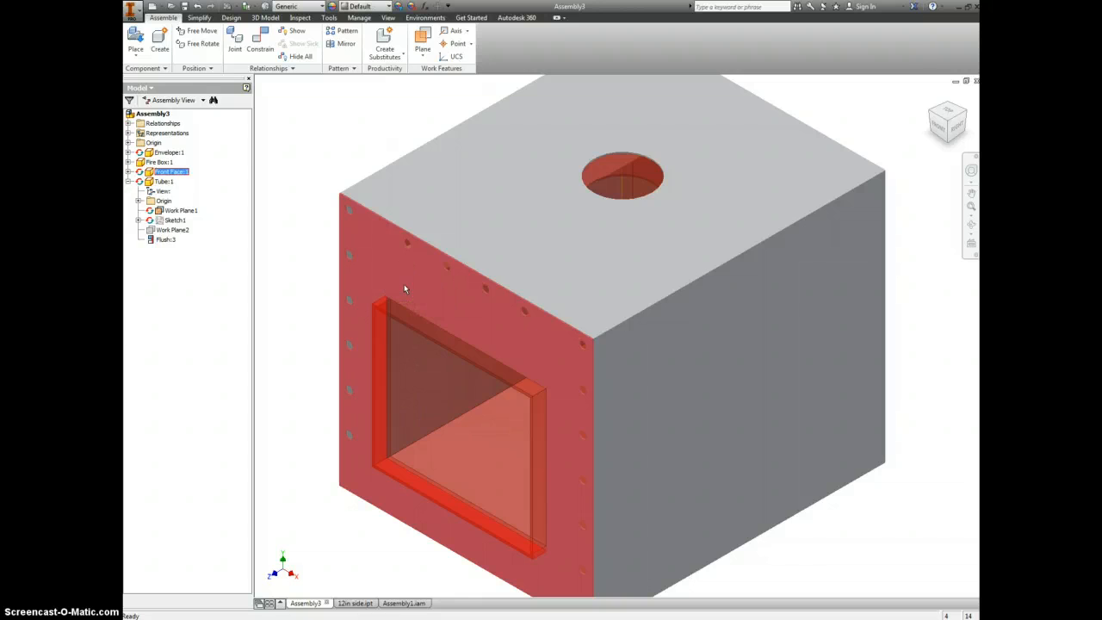
pyautogui.doubleClick(404, 289)
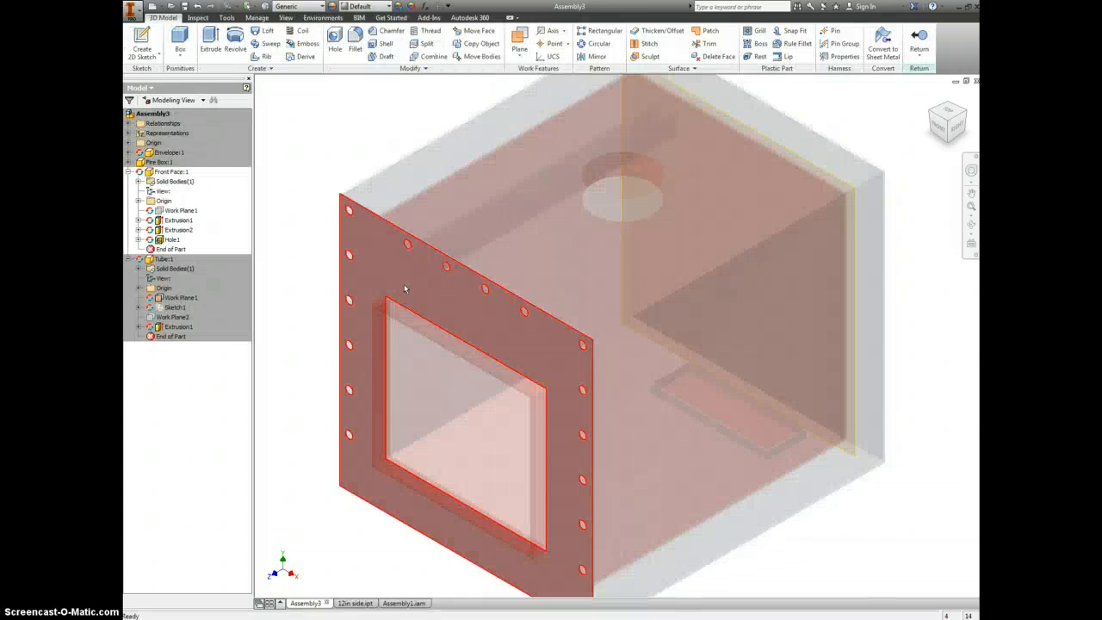
pyautogui.click(368, 255)
pyautogui.rightClick(362, 270)
pyautogui.click(380, 291)
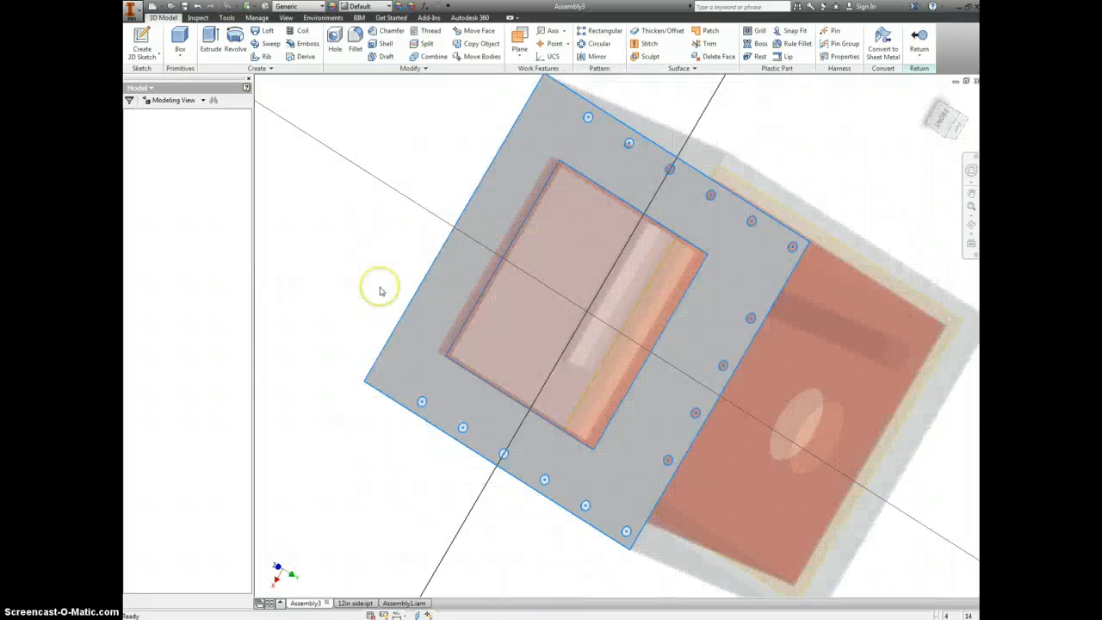
# Project the tube's square outline and the front face's edges into the sketch, and finish the sketch
pyautogui.click(415, 43)
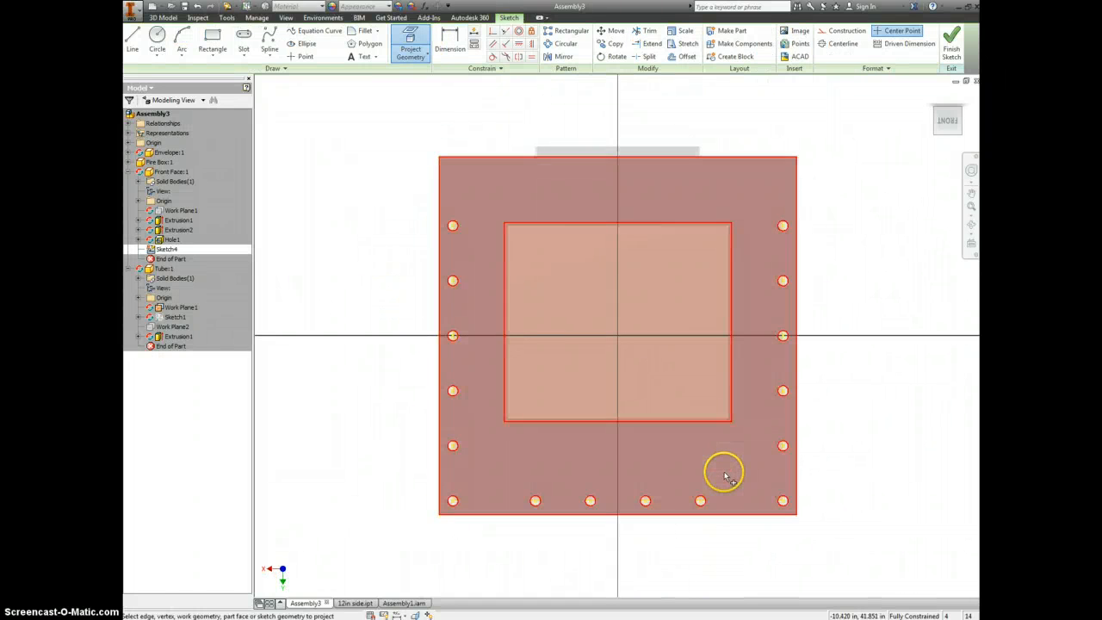
pyautogui.click(724, 474)
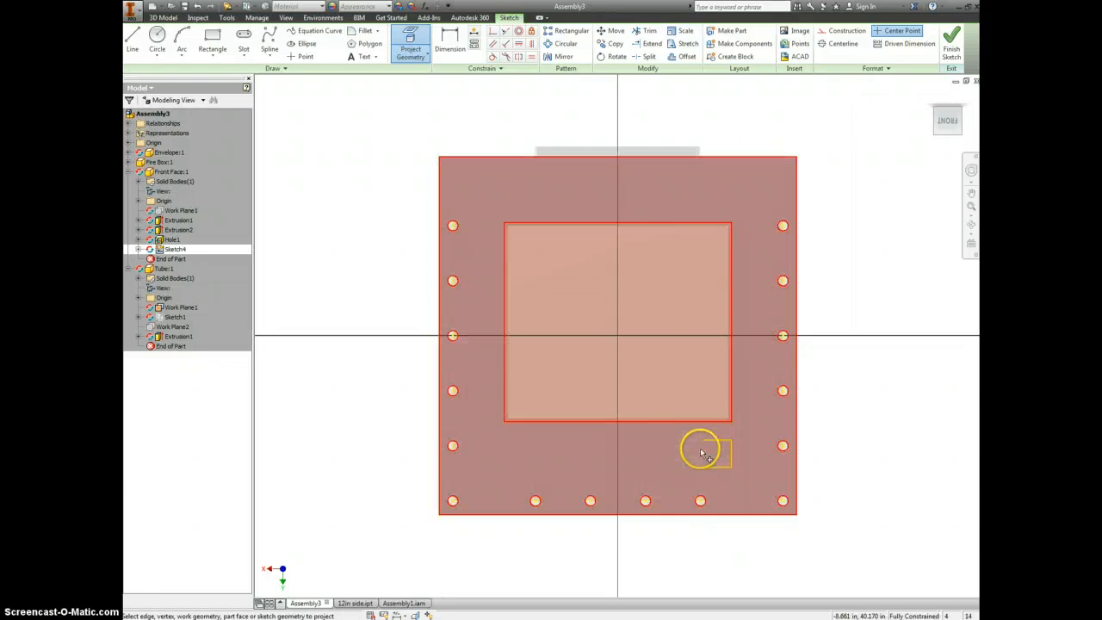
pyautogui.click(781, 435)
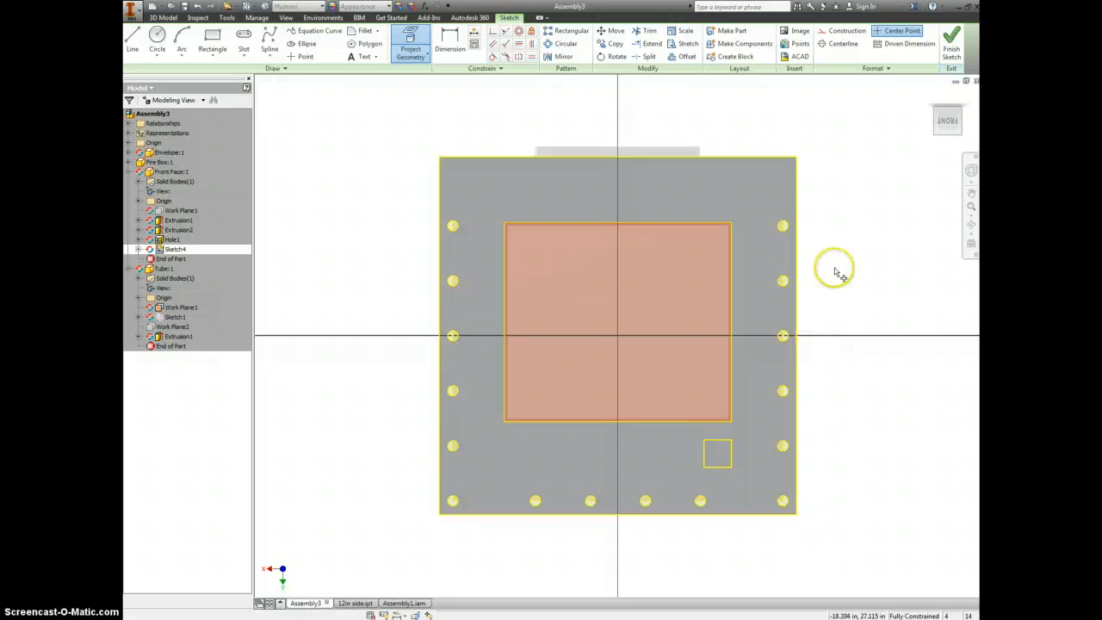
pyautogui.click(953, 48)
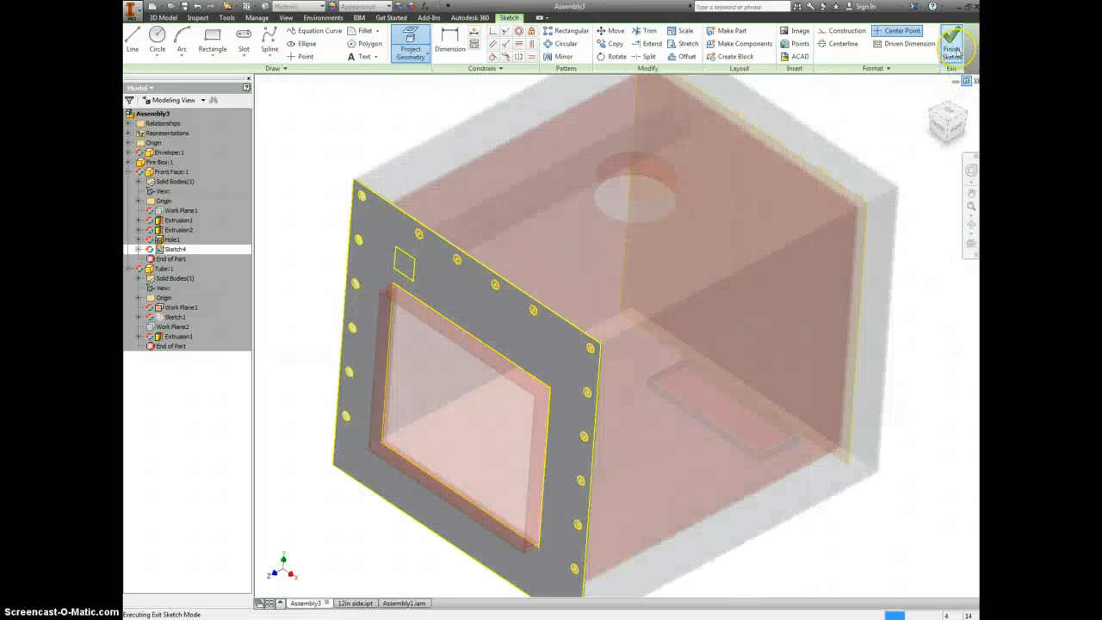
# Cut the projected tube square through the front face plate with a 0.125 in extrusion
pyautogui.press('e')
pyautogui.click(395, 278)
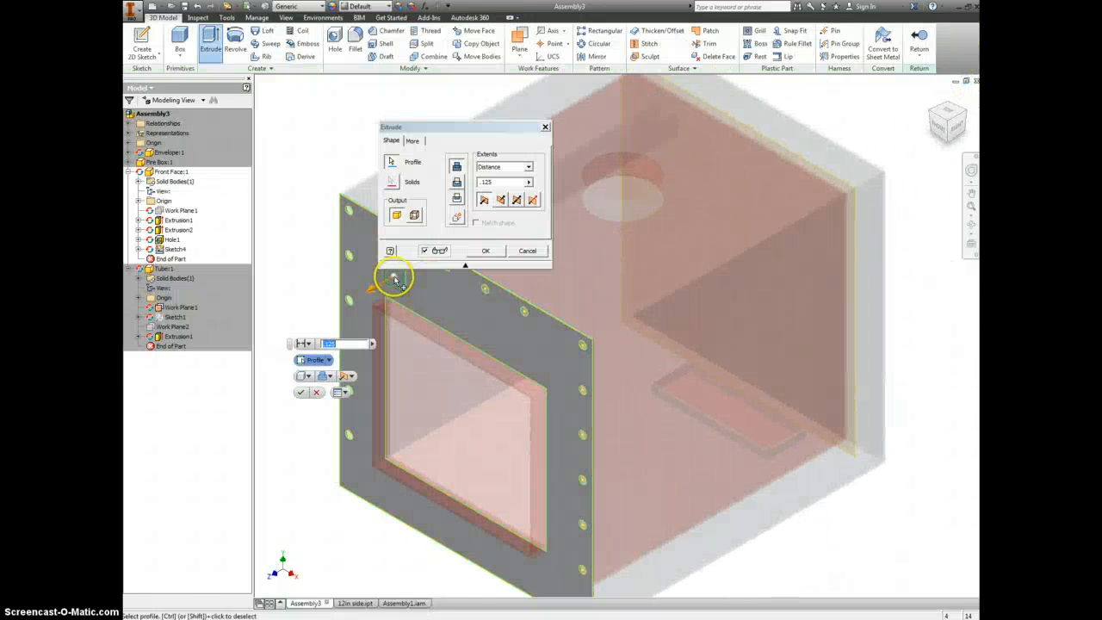
pyautogui.click(458, 182)
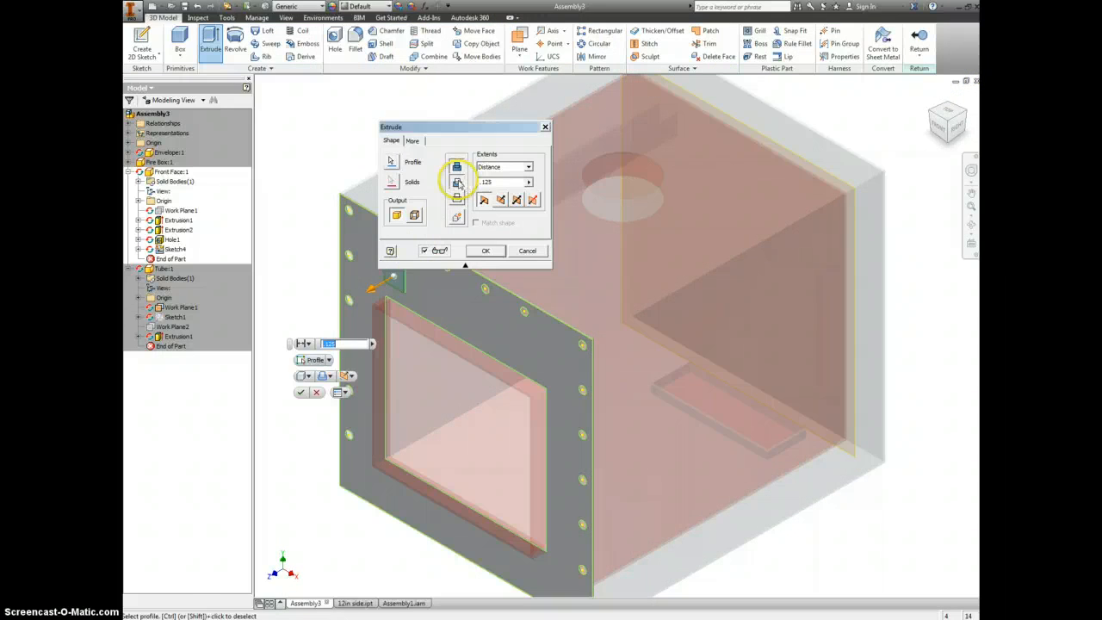
pyautogui.click(486, 252)
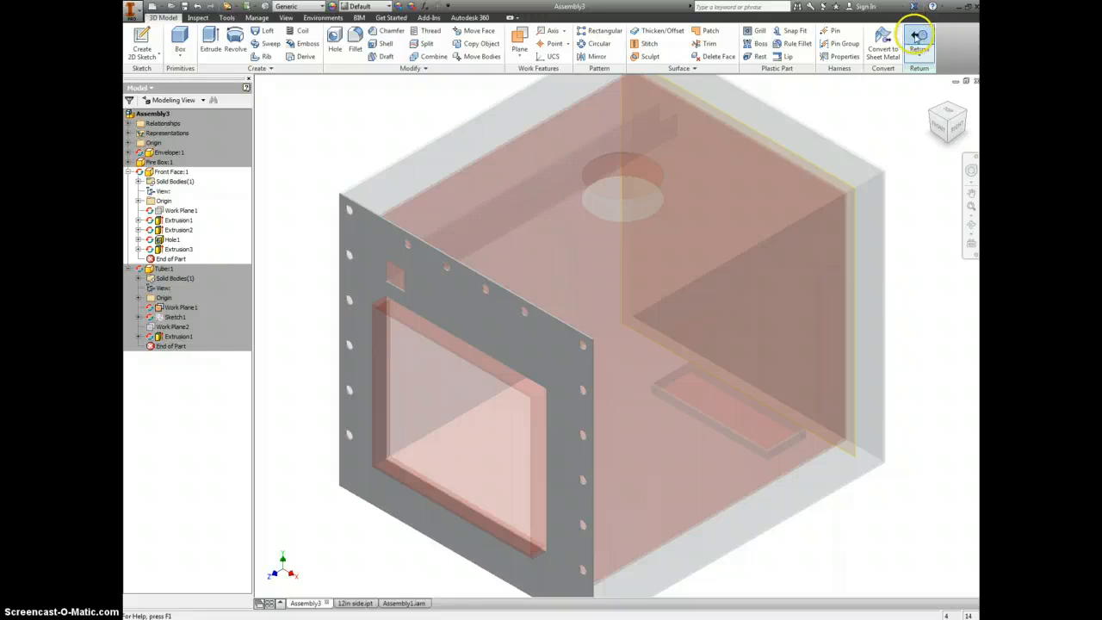
# Finish editing the front face, return to the top-level assembly and restore the home view
pyautogui.click(918, 38)
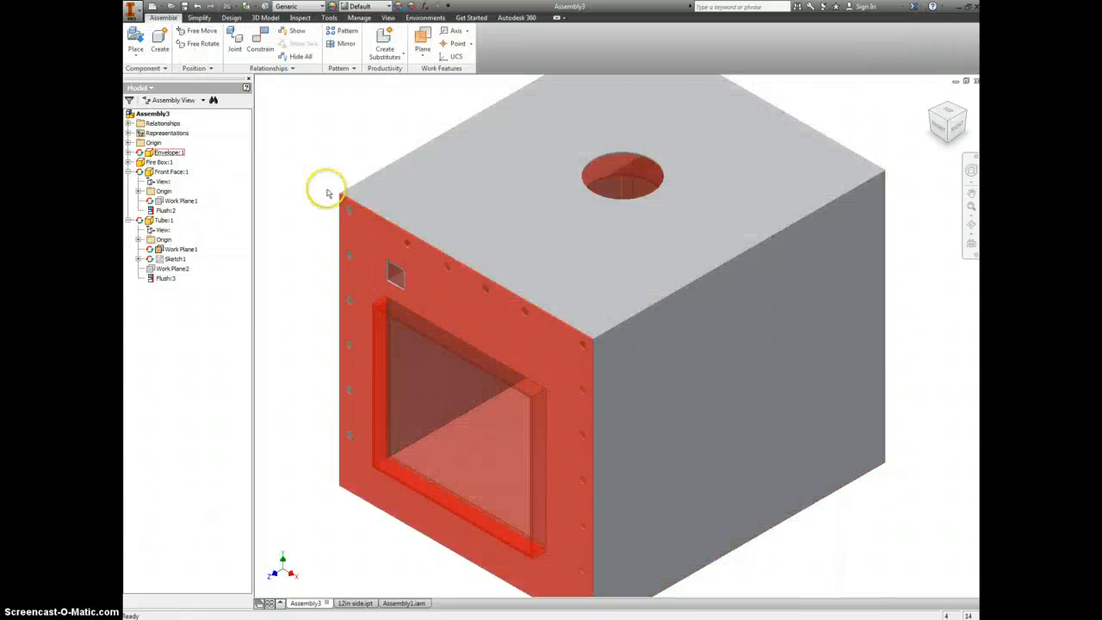
pyautogui.scroll(5, 396, 288)
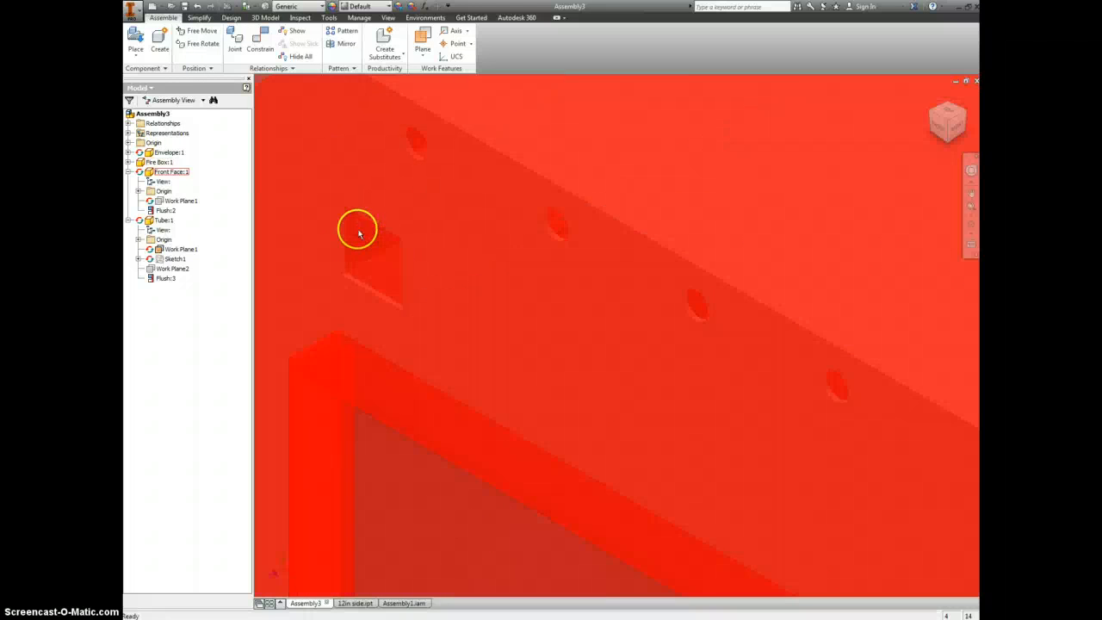
pyautogui.scroll(-6, 387, 247)
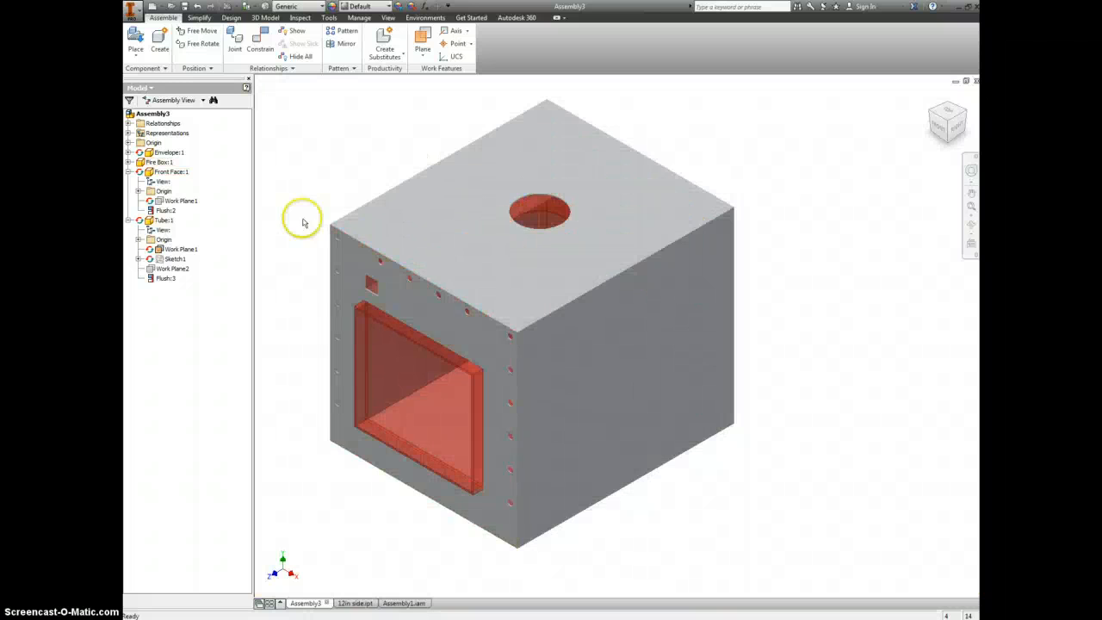
pyautogui.press('F6')
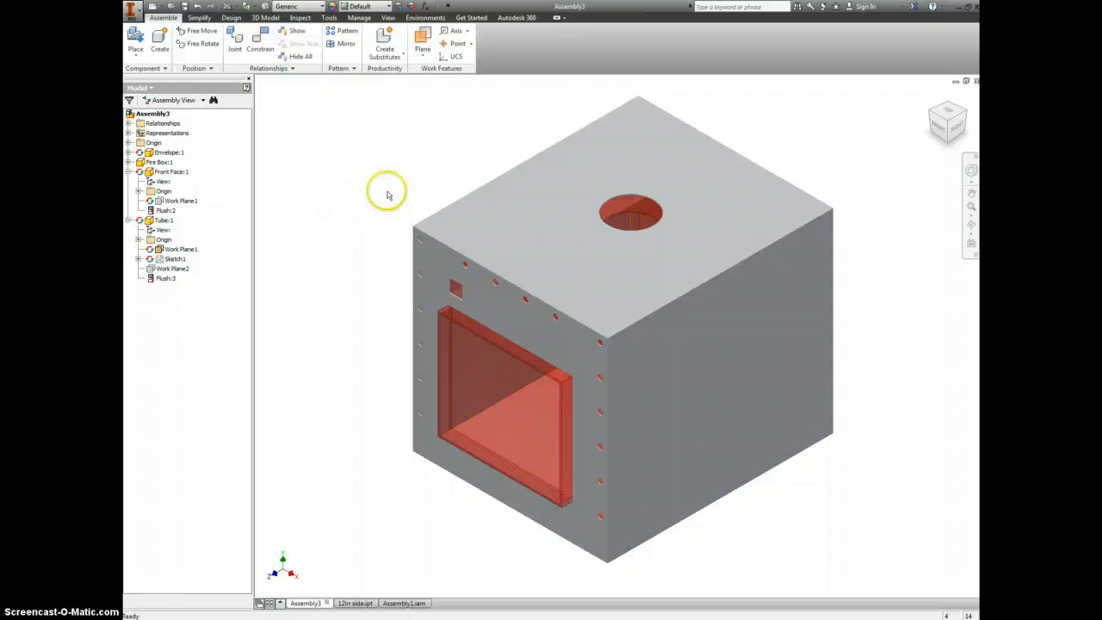
# Open the tube for in-place editing, save it as Tube.ipt, and return to the top-level assembly
pyautogui.click(134, 35)
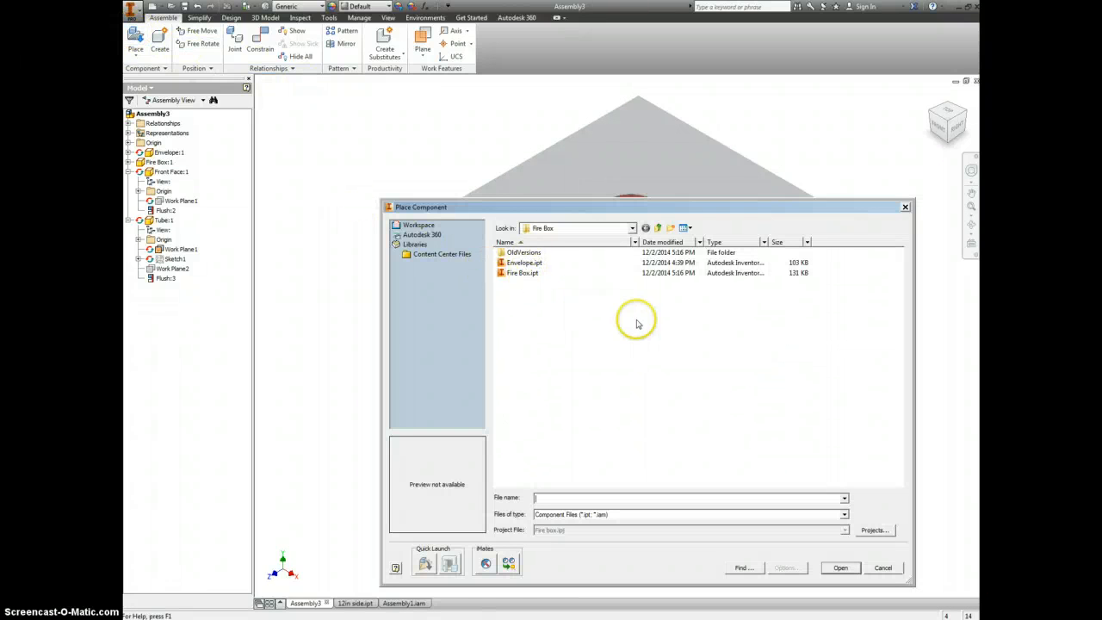
pyautogui.click(887, 568)
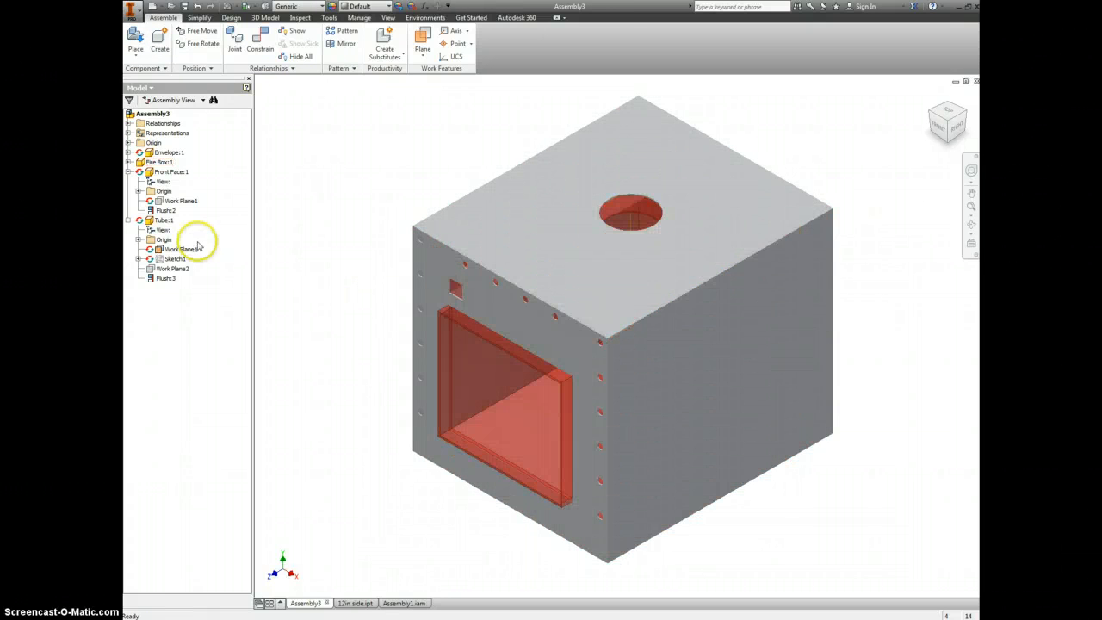
pyautogui.doubleClick(161, 221)
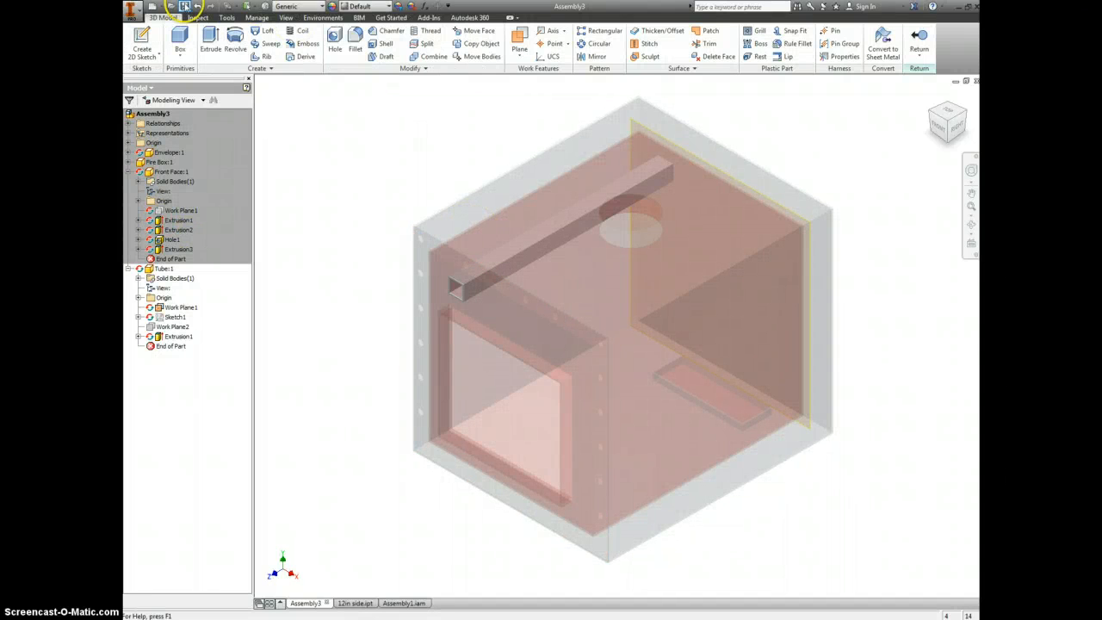
pyautogui.click(919, 40)
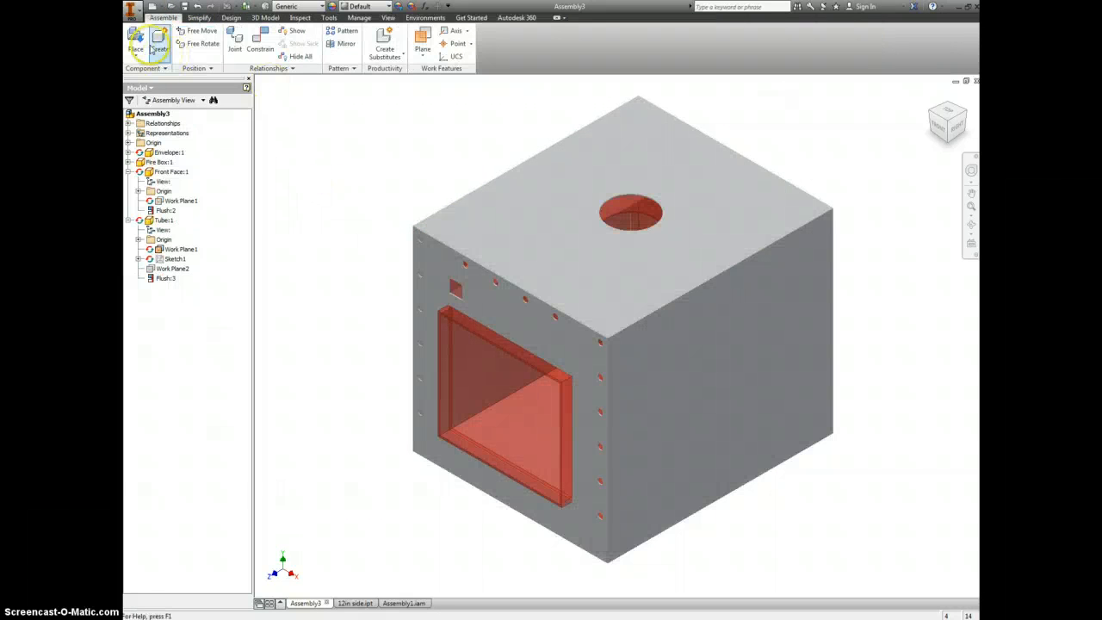
# Place one more instance of Tube.ipt in the assembly and move it to free space beside the fire box
pyautogui.click(136, 41)
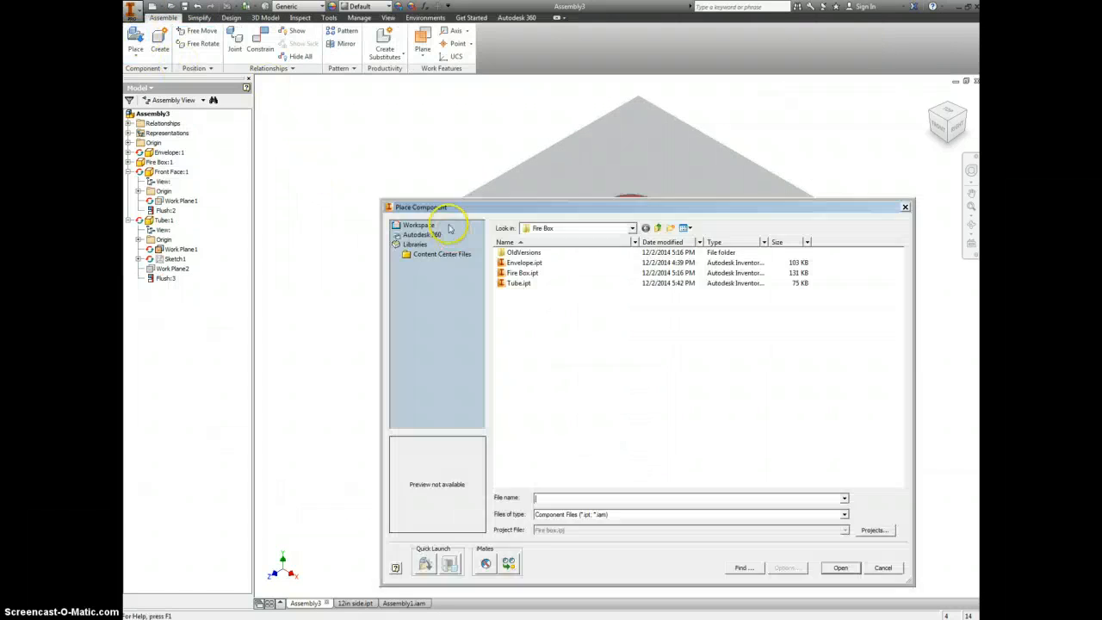
pyautogui.click(522, 284)
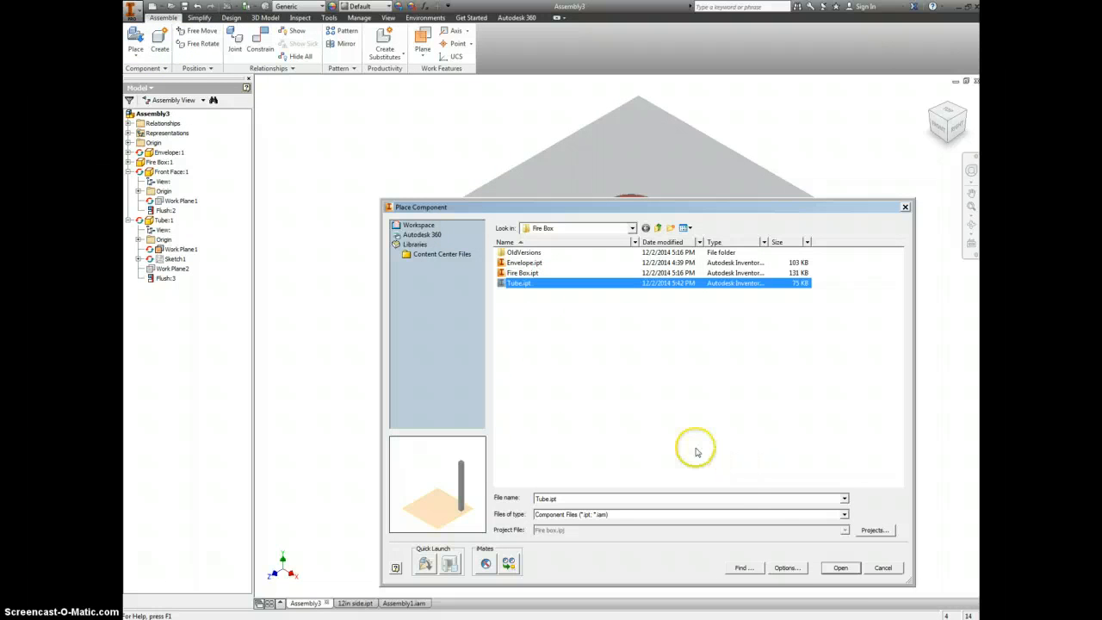
pyautogui.click(841, 568)
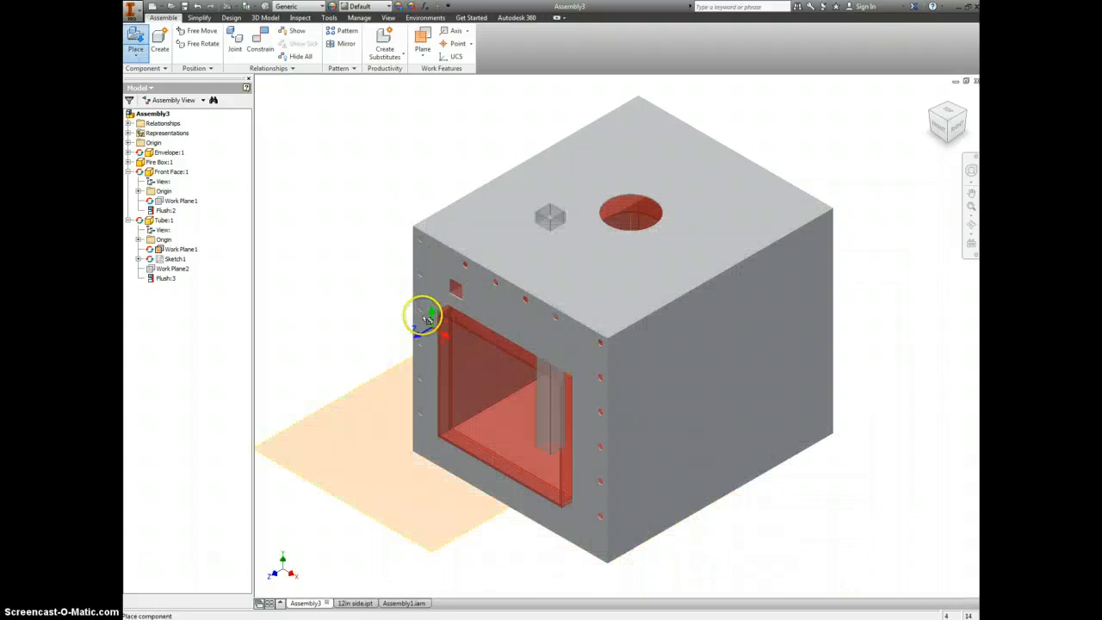
pyautogui.click(320, 196)
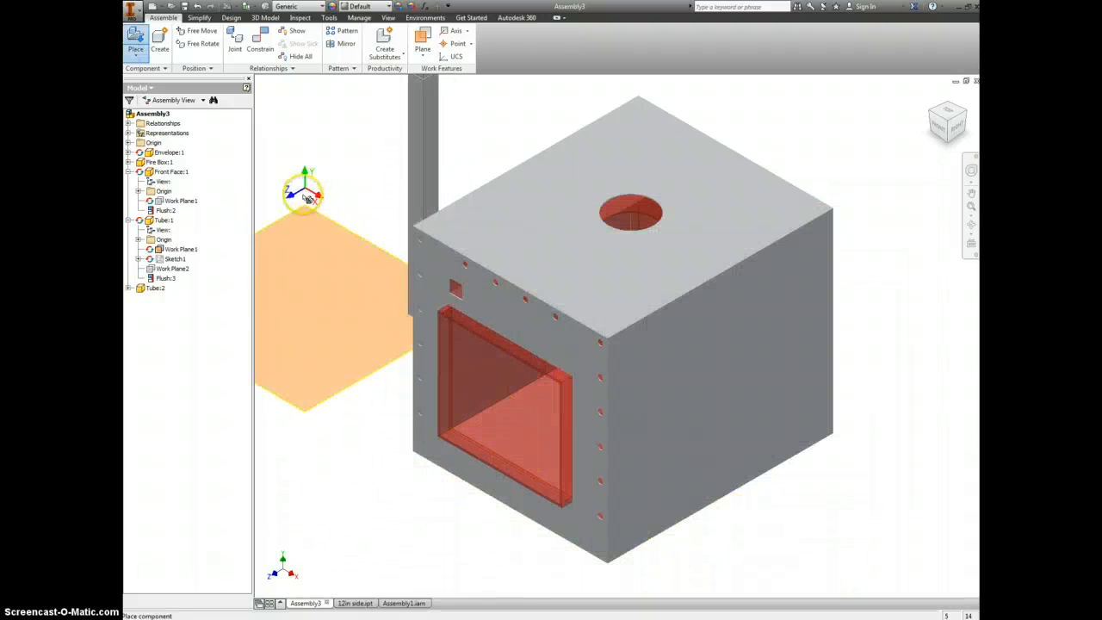
pyautogui.rightClick(321, 196)
pyautogui.click(349, 198)
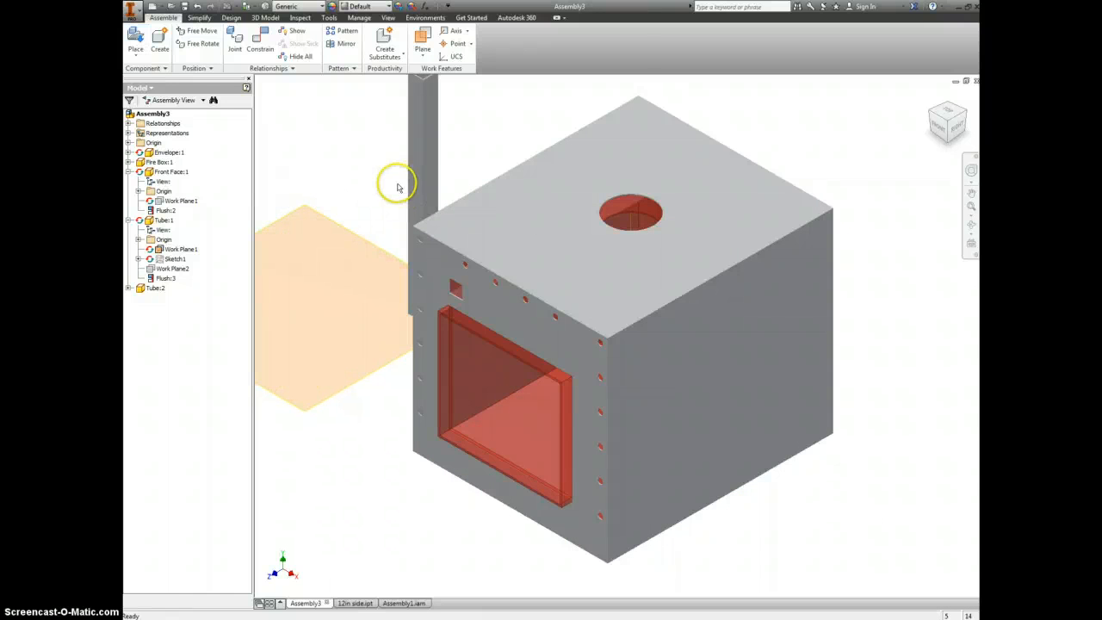
pyautogui.scroll(3, 396, 177)
pyautogui.moveTo(388, 199); pyautogui.dragTo(346, 248)
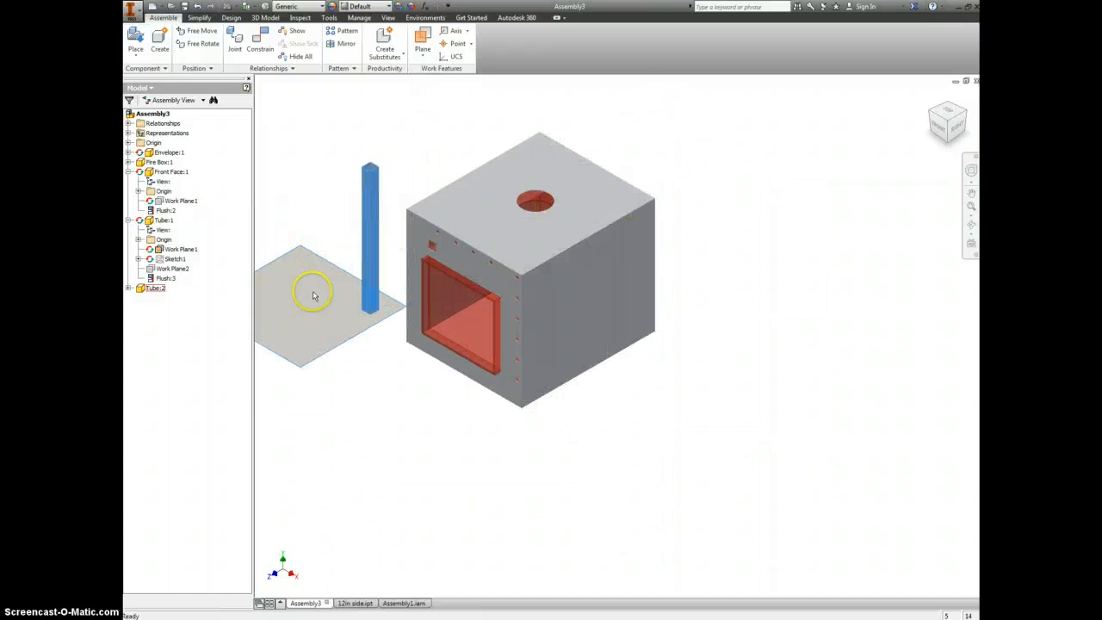
# Hide Work Plane1 in both tube instances, editing the second tube in place, and return to the assembly
pyautogui.rightClick(165, 249)
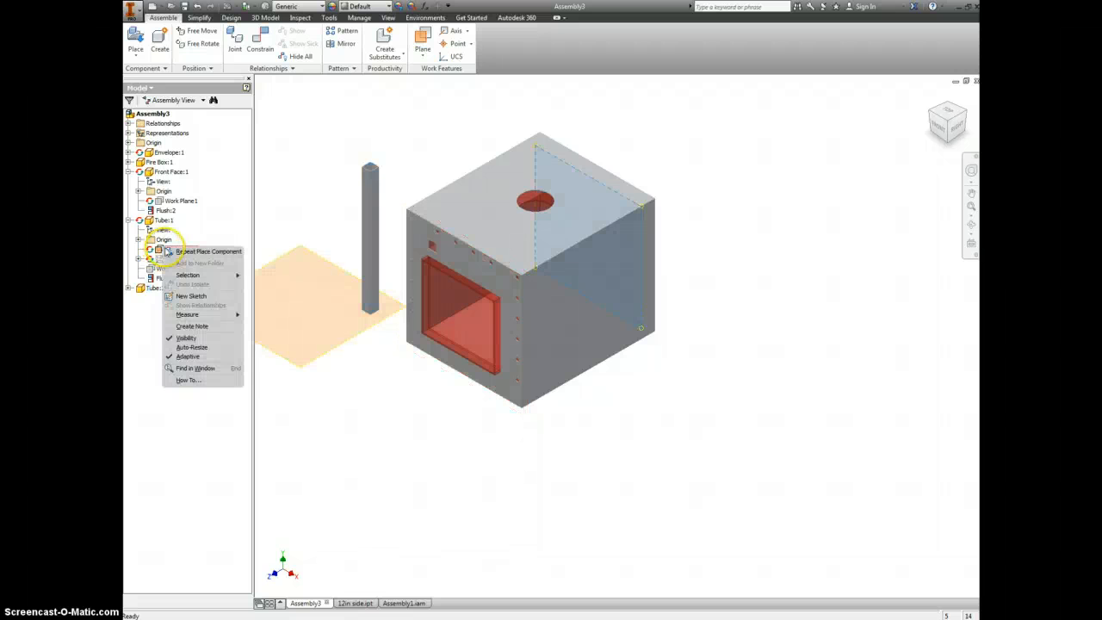
pyautogui.click(208, 338)
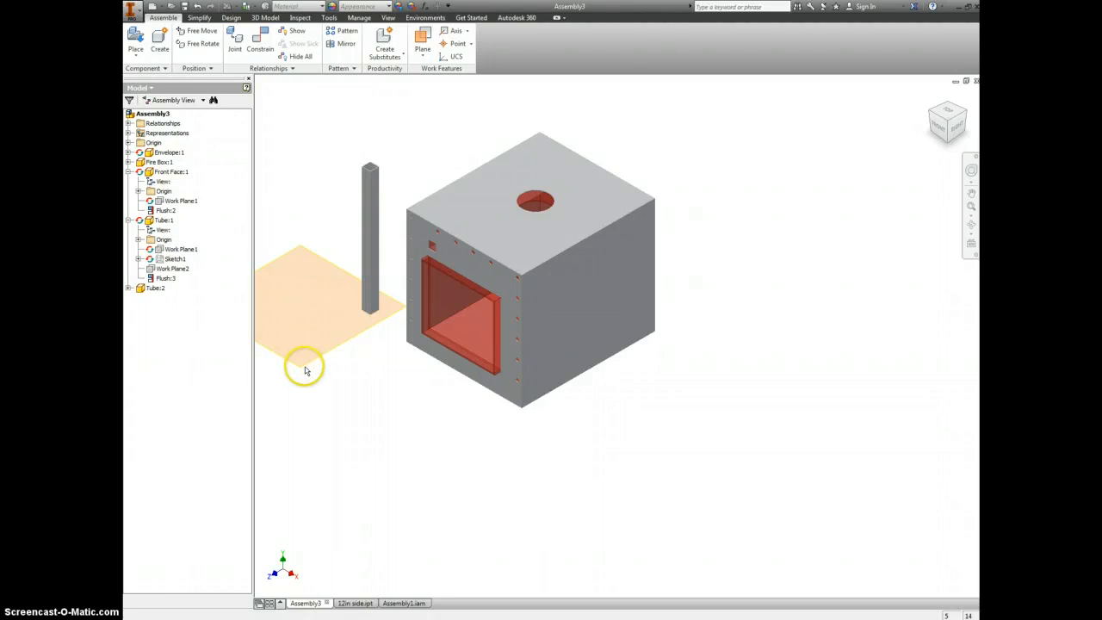
pyautogui.doubleClick(369, 280)
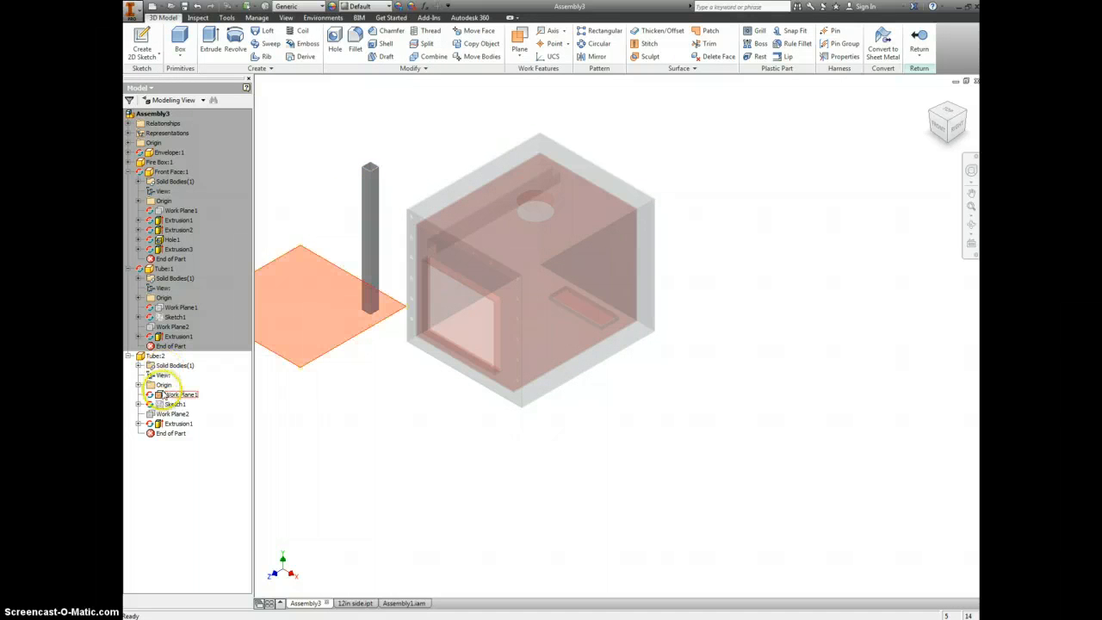
pyautogui.rightClick(183, 393)
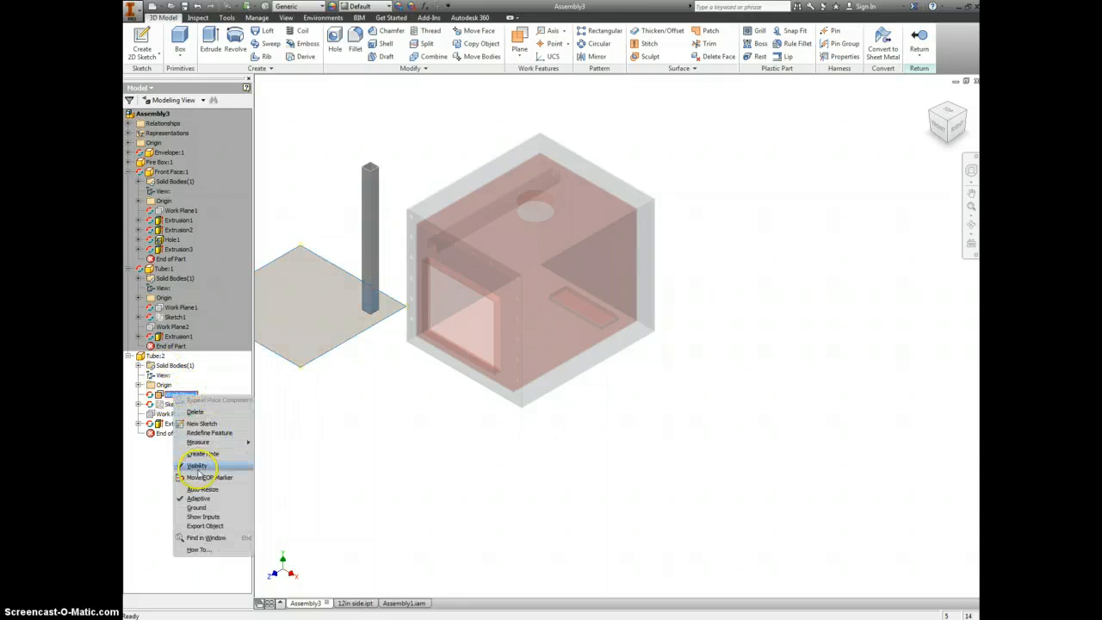
pyautogui.click(196, 466)
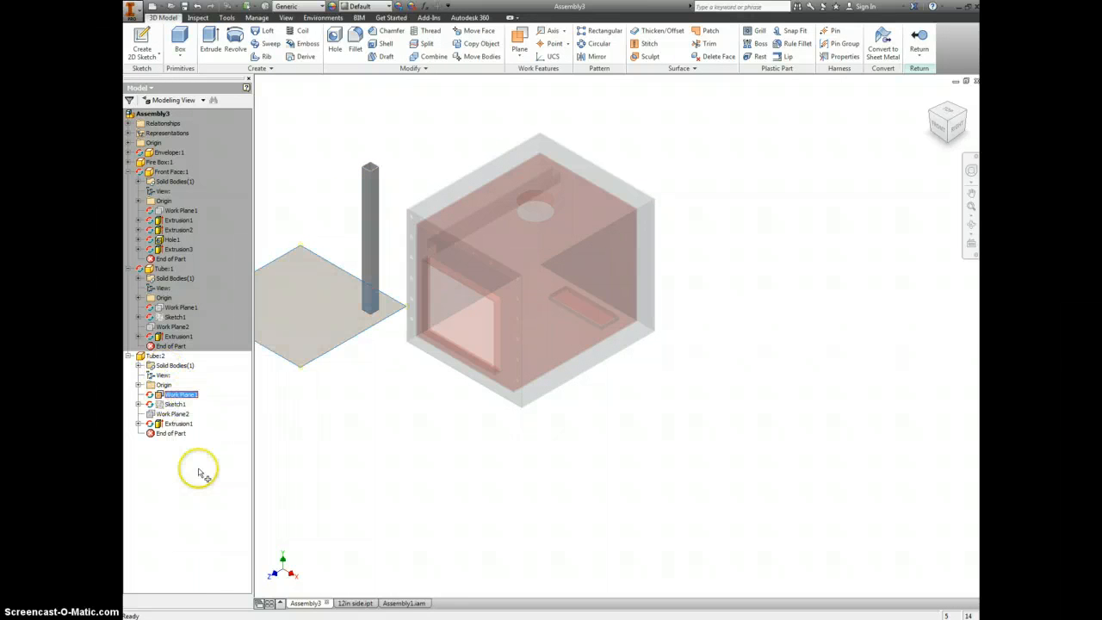
pyautogui.click(919, 39)
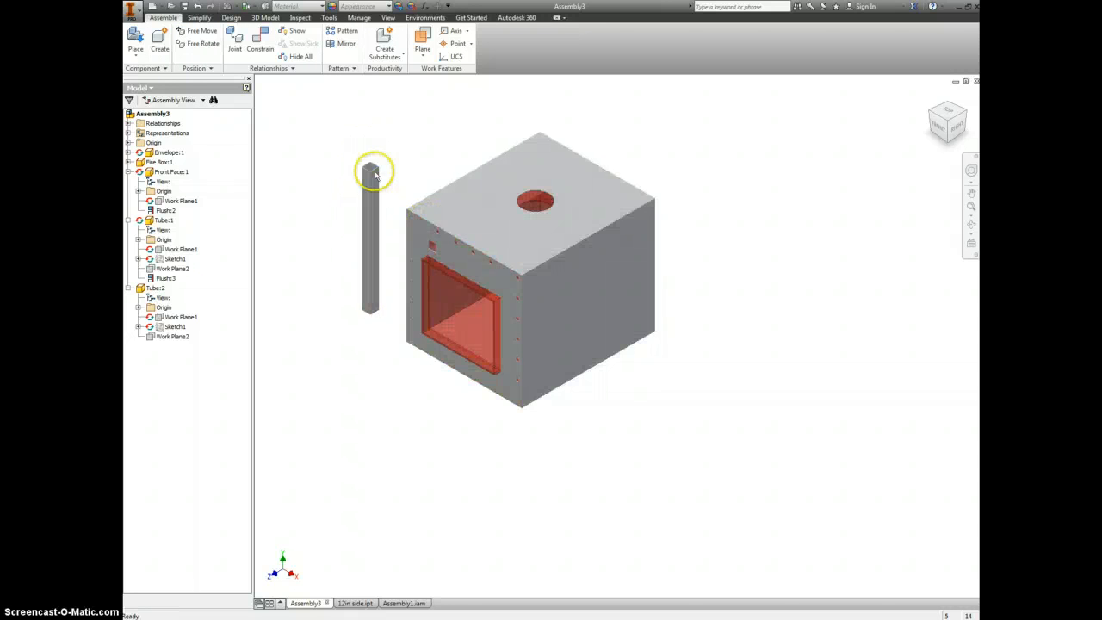
# Mate the second tube's open end face to the fire box's back wall with a 0.000 in offset
pyautogui.scroll(5, 367, 171)
pyautogui.click(258, 38)
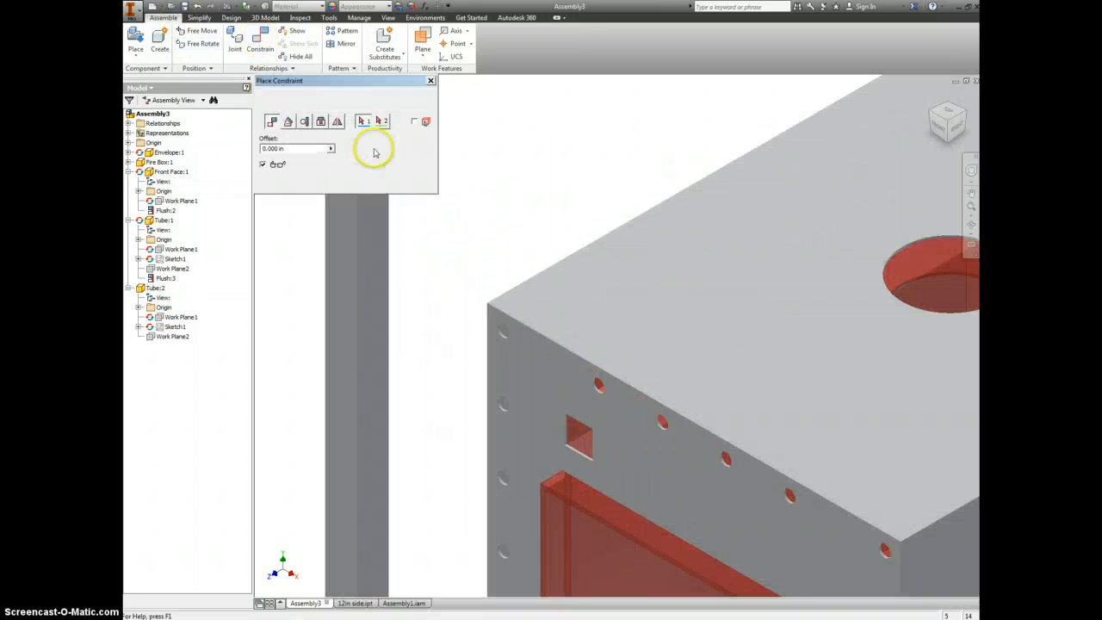
pyautogui.moveTo(481, 115); pyautogui.dragTo(592, 189, button='middle')
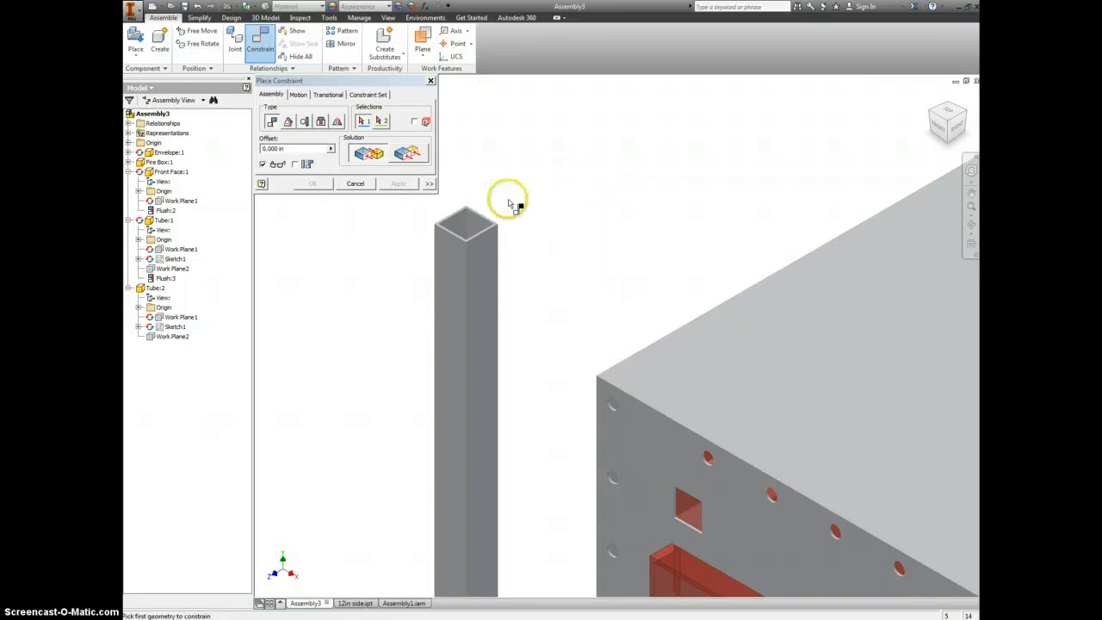
pyautogui.scroll(5, 481, 208)
pyautogui.click(482, 234)
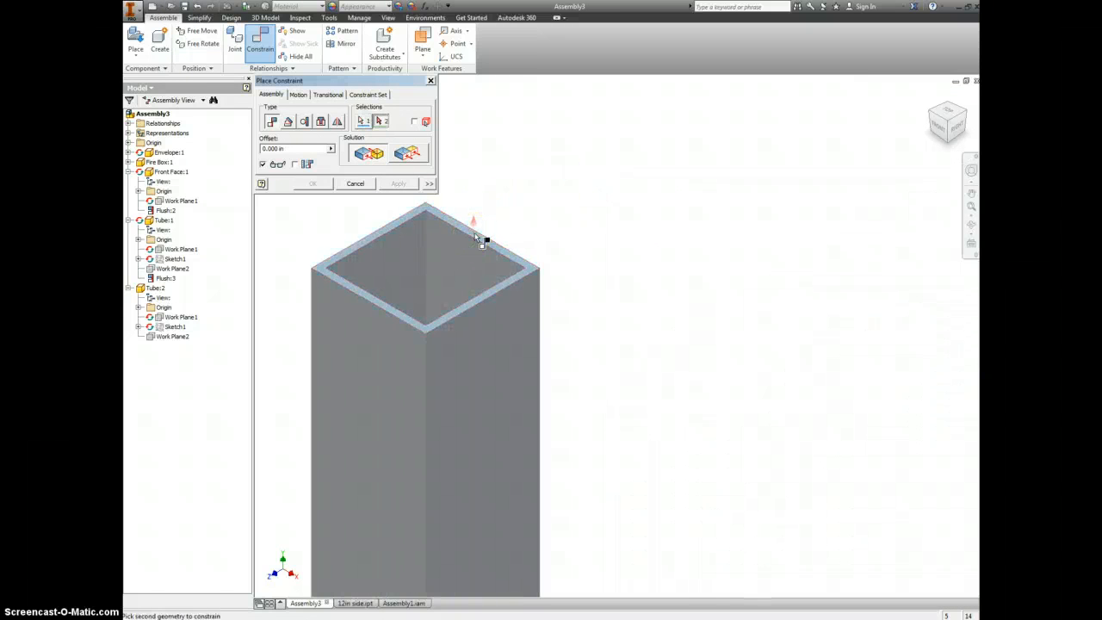
pyautogui.scroll(-5, 476, 237)
pyautogui.scroll(-4, 476, 237)
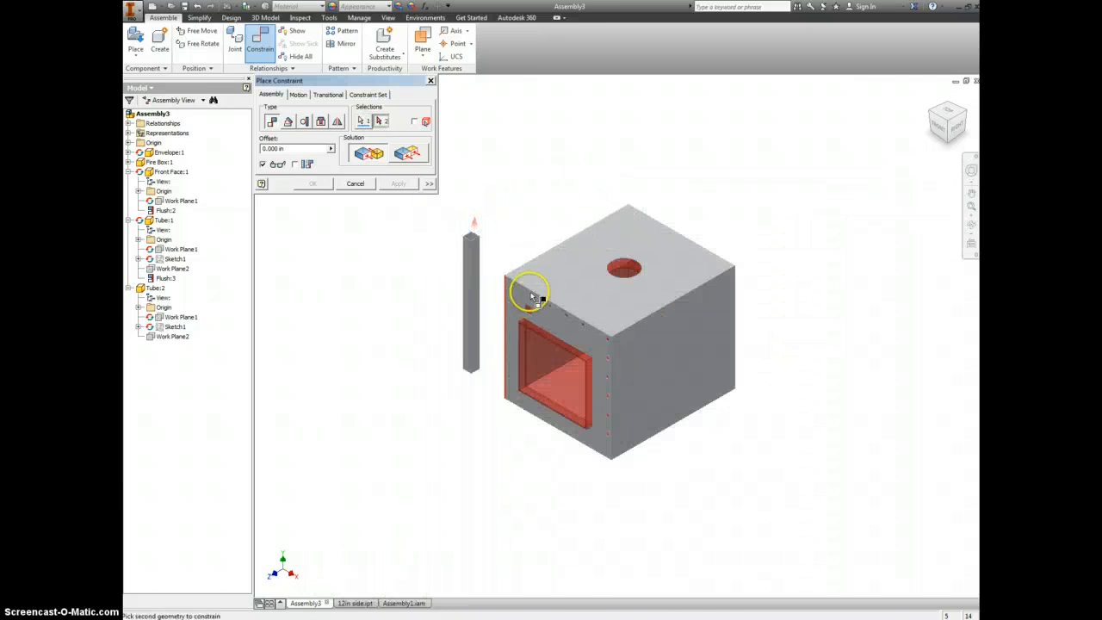
pyautogui.click(939, 130)
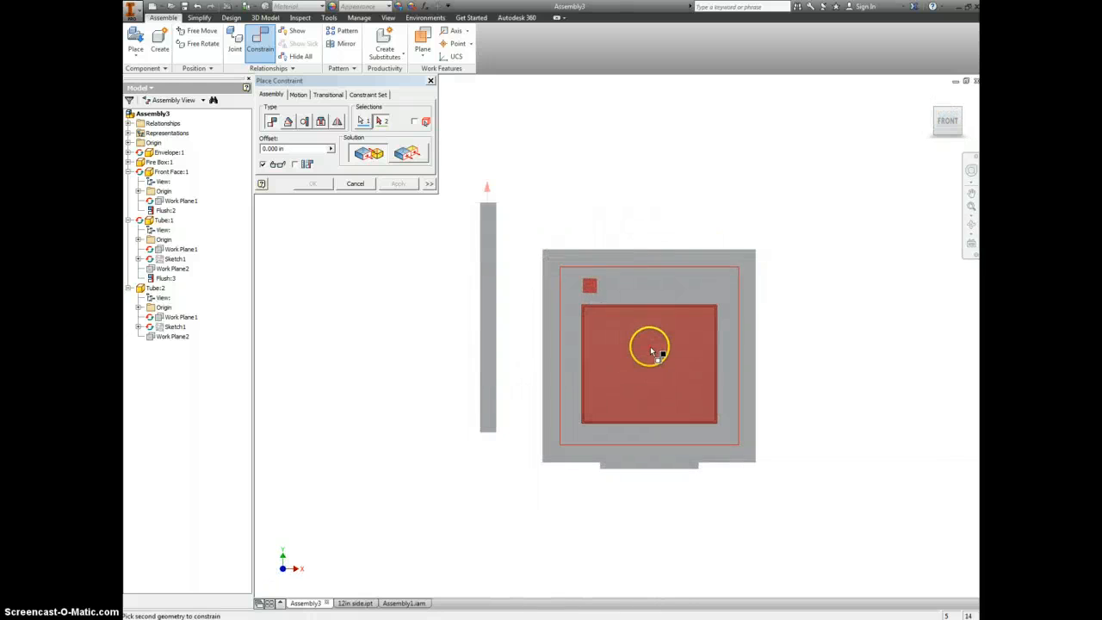
pyautogui.click(652, 345)
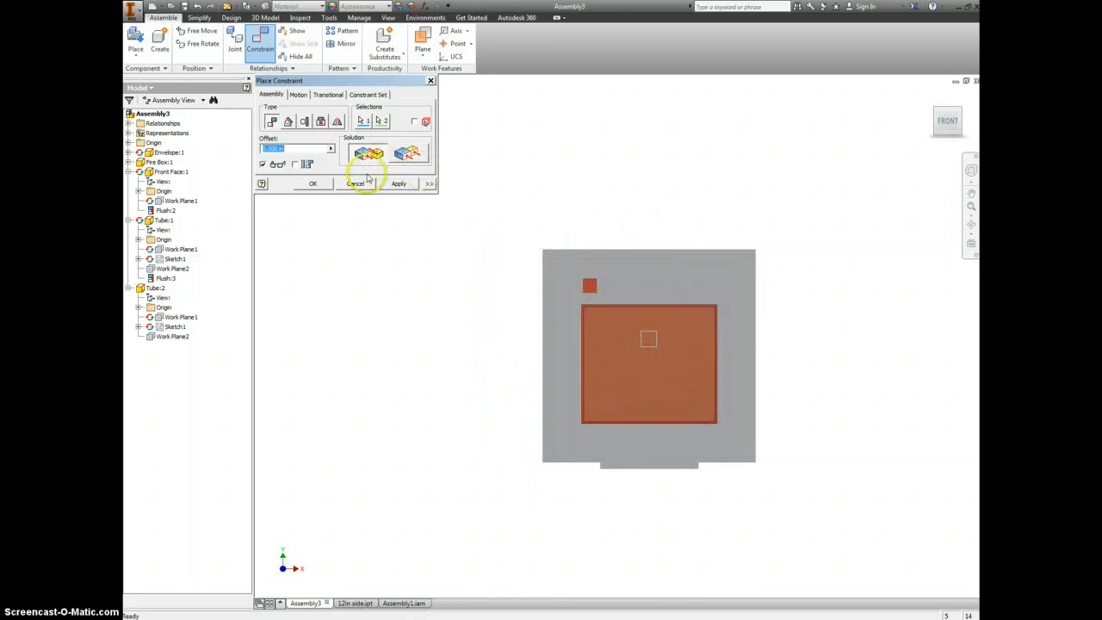
pyautogui.click(398, 185)
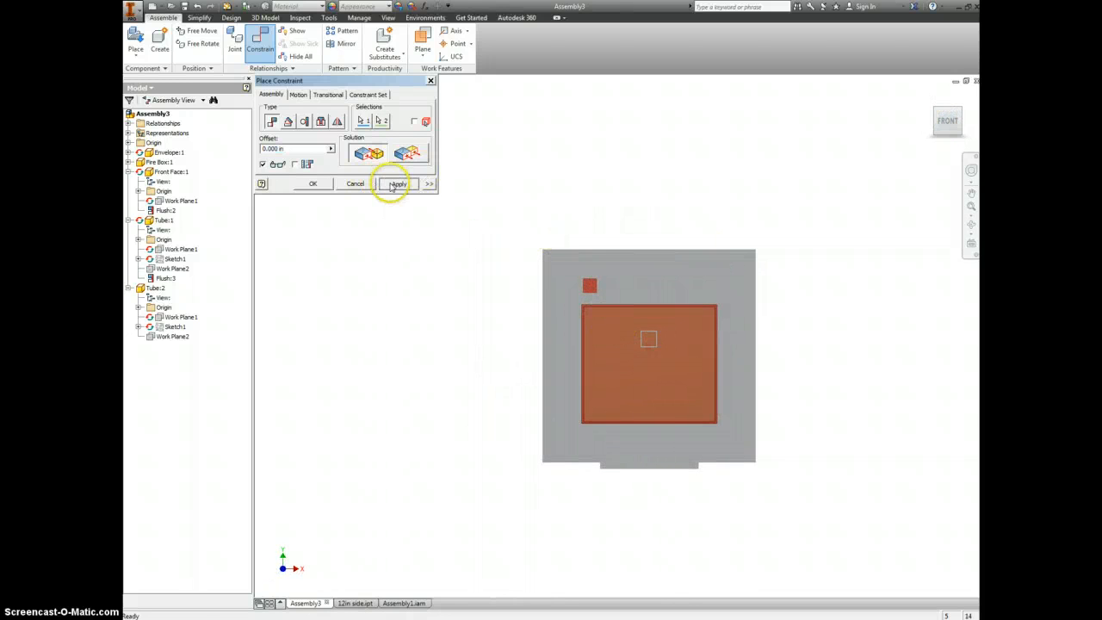
# Constrain the undersides of the two tubes flush with each other at a 0.000 in offset
pyautogui.click(963, 139)
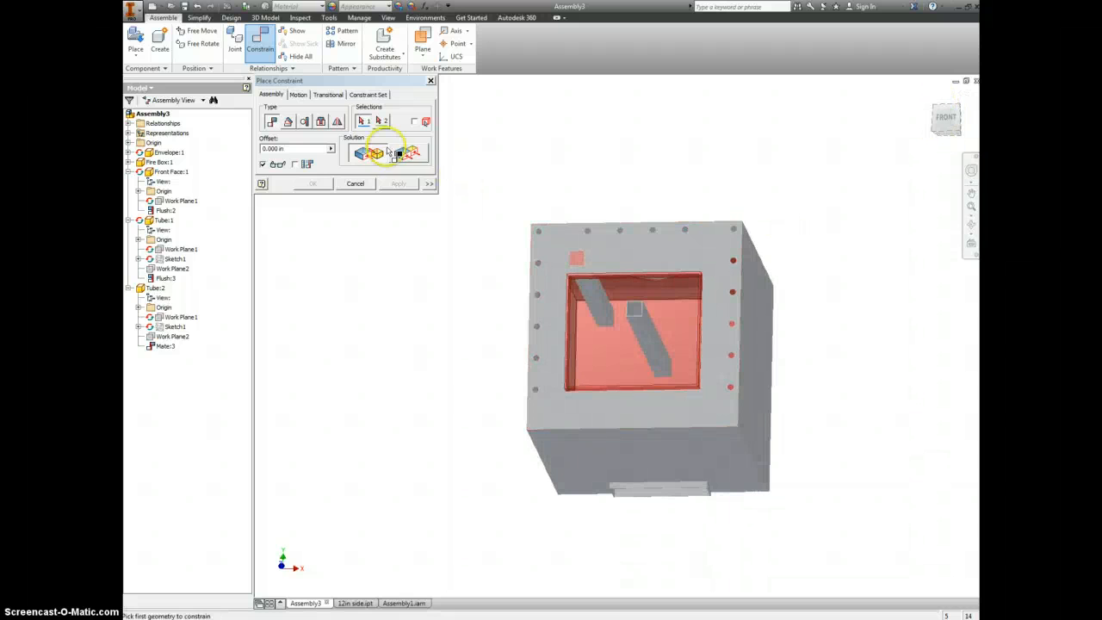
pyautogui.click(405, 153)
pyautogui.click(595, 298)
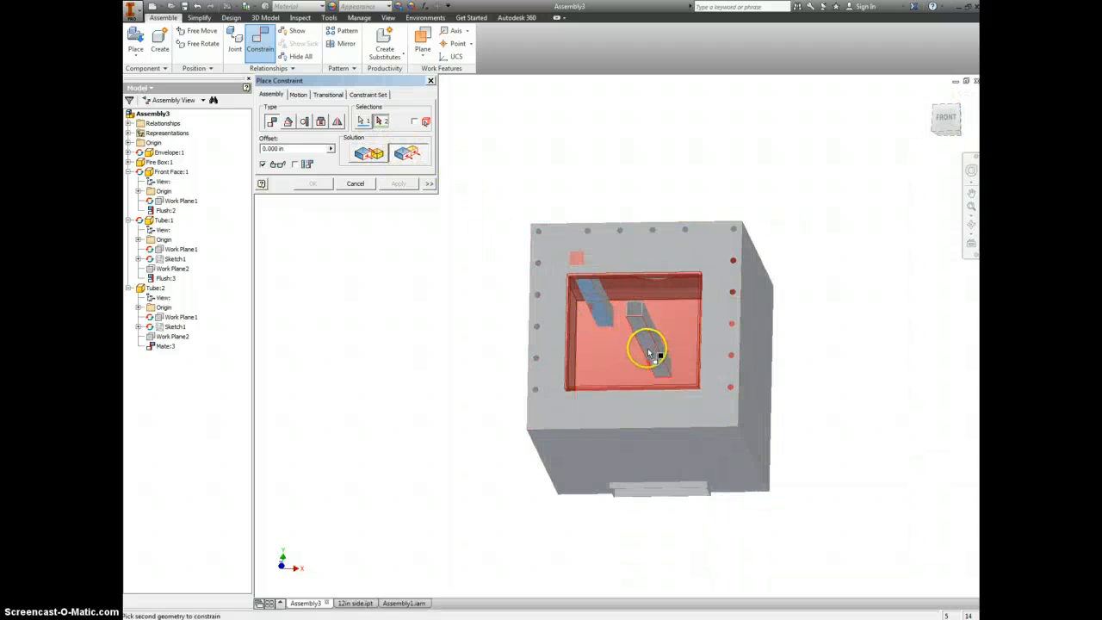
pyautogui.click(648, 349)
pyautogui.click(407, 186)
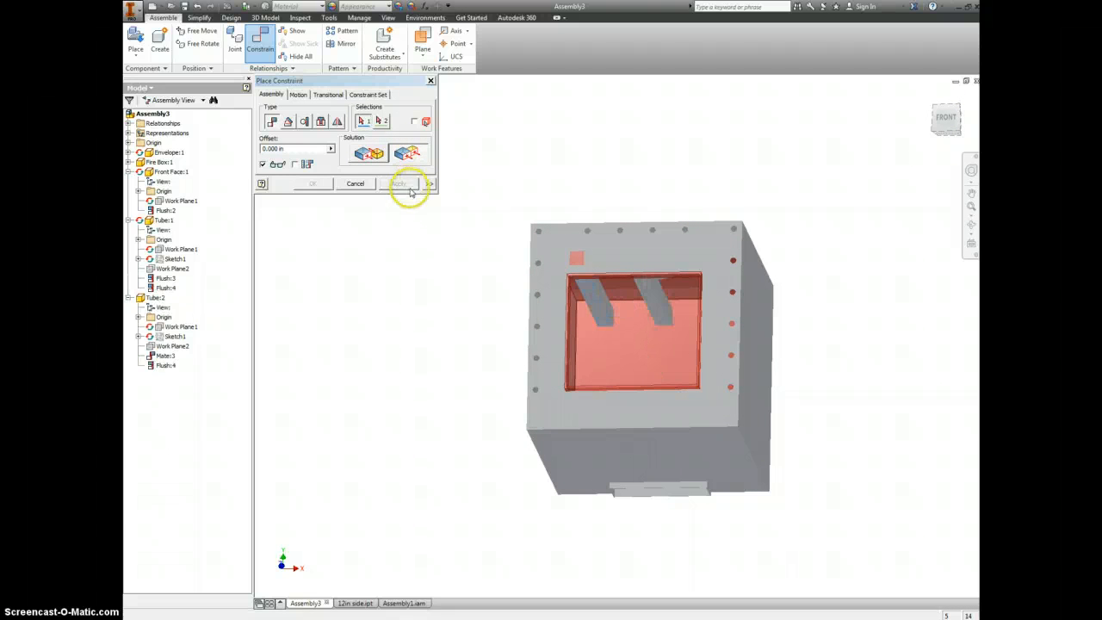
# Constrain the second tube's right side face flush with the right side face of the front opening's frame, offset 0.000 in
pyautogui.click(369, 154)
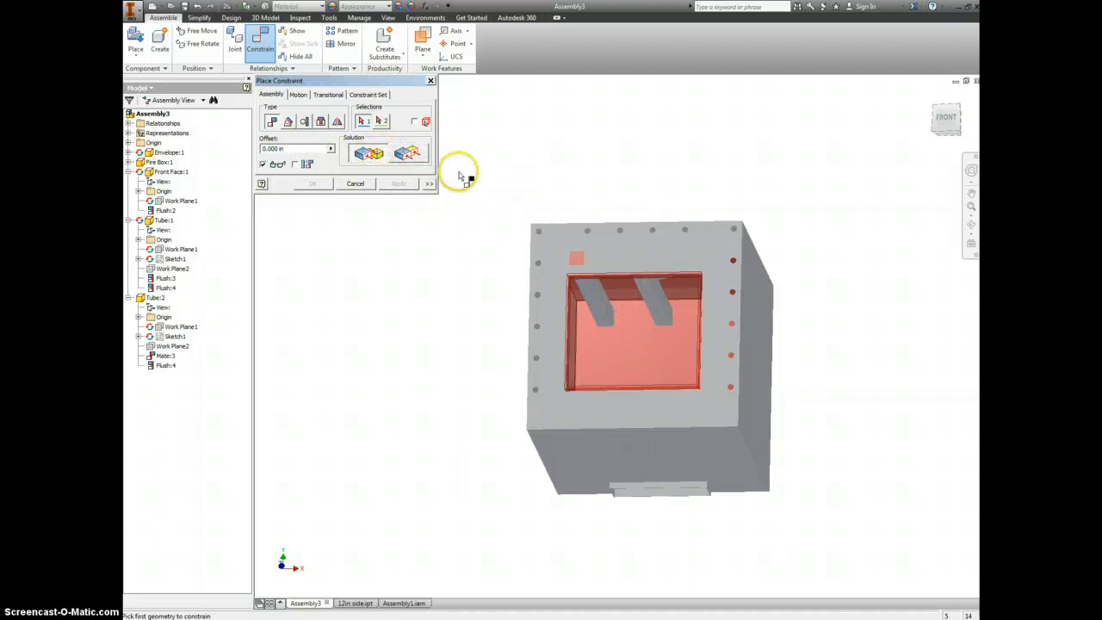
pyautogui.scroll(-3, 657, 286)
pyautogui.click(687, 282)
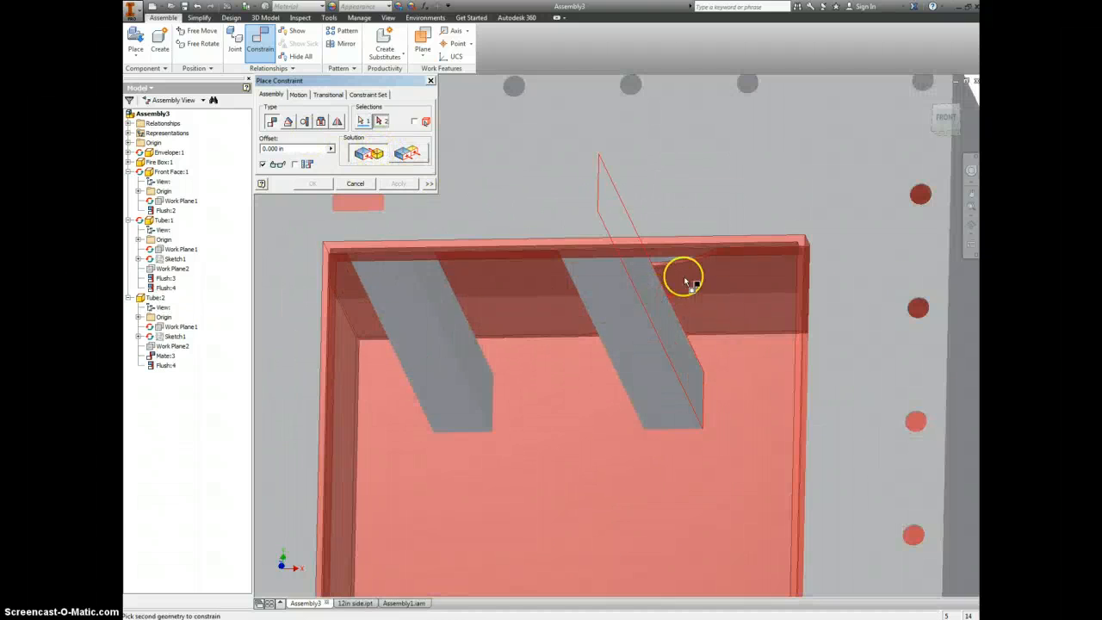
pyautogui.click(936, 108)
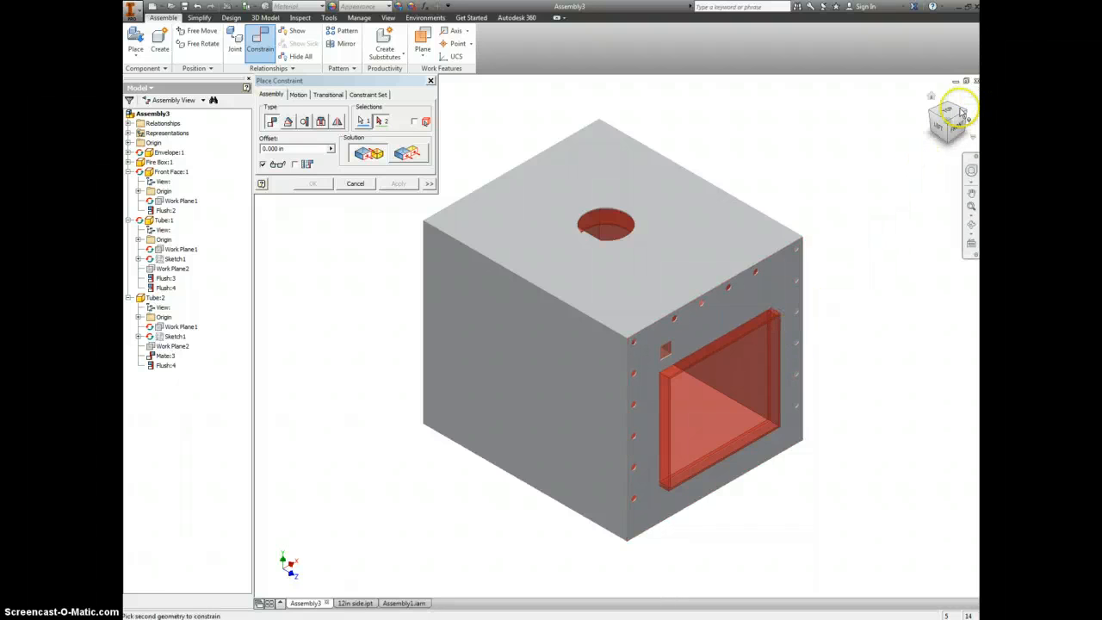
pyautogui.click(964, 114)
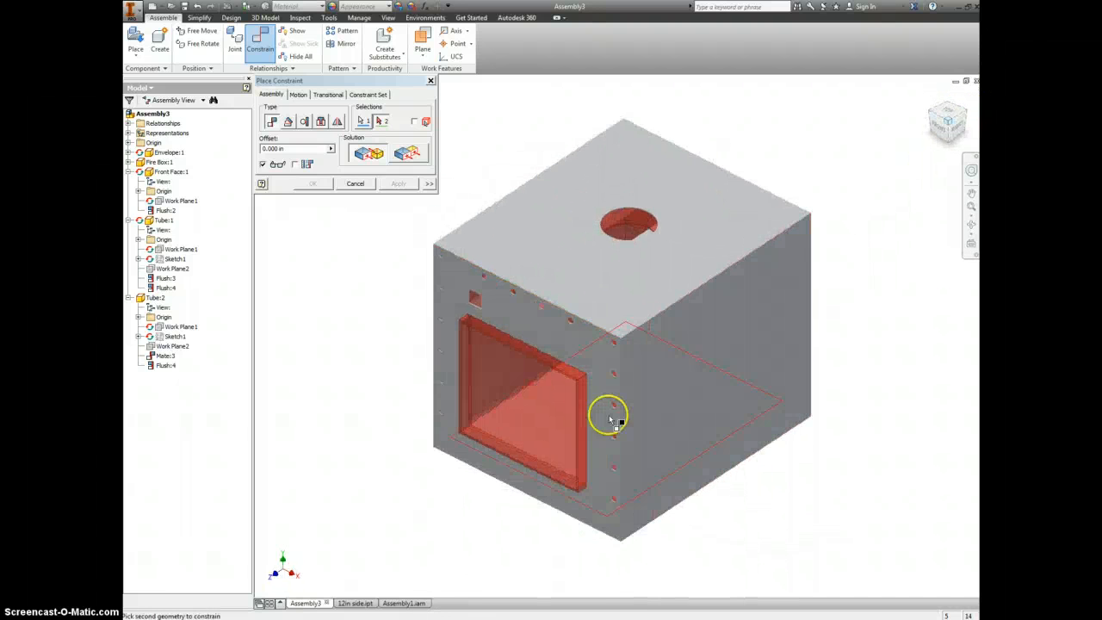
pyautogui.scroll(3, 568, 404)
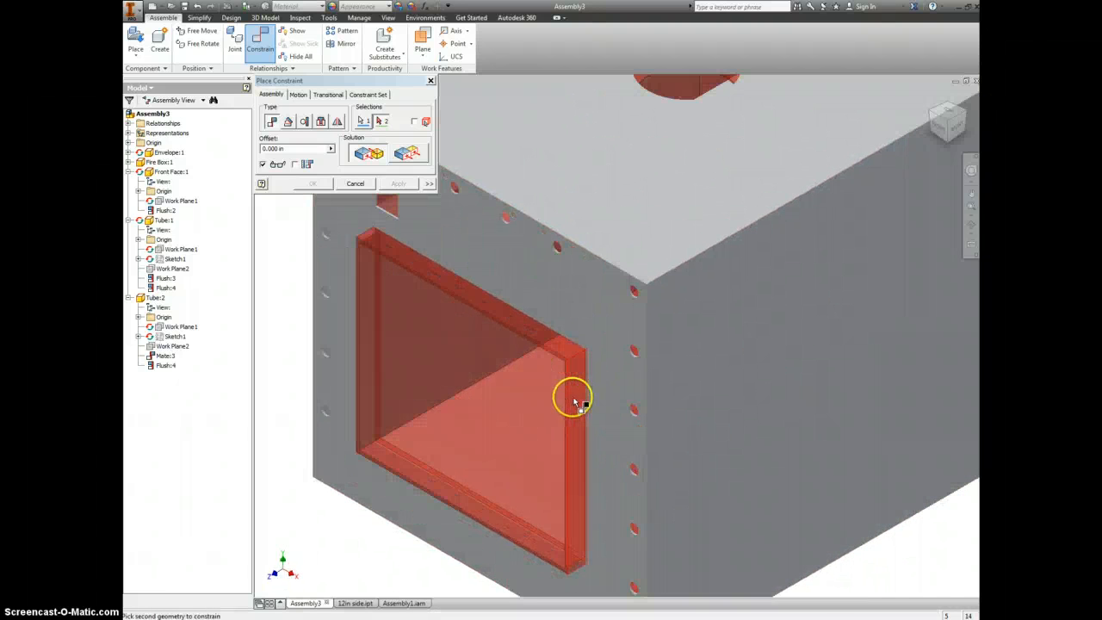
pyautogui.click(409, 157)
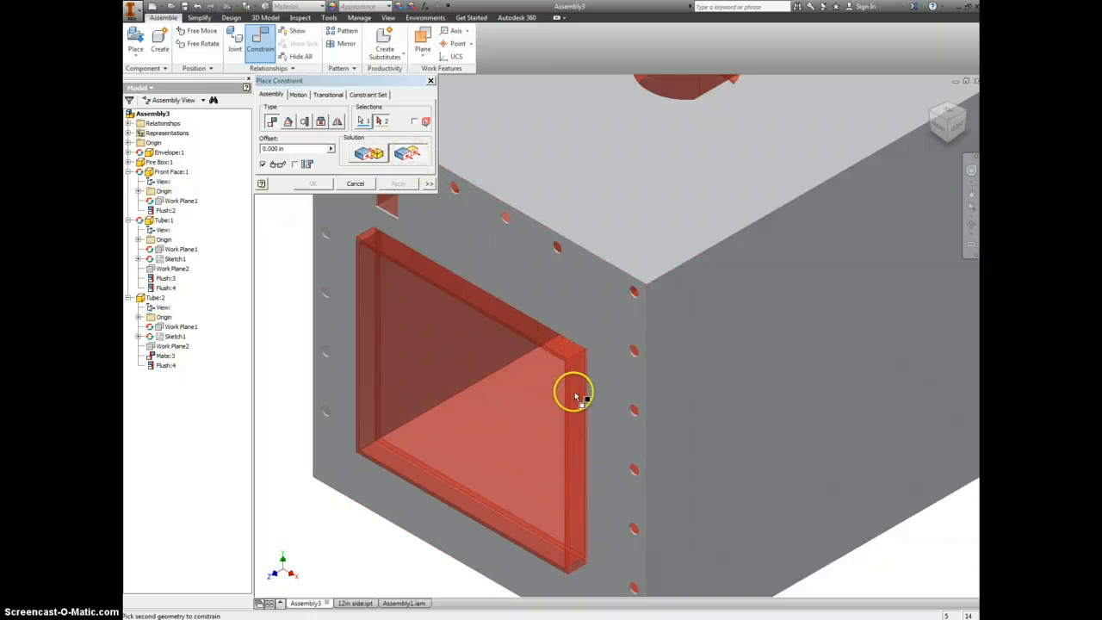
pyautogui.click(577, 384)
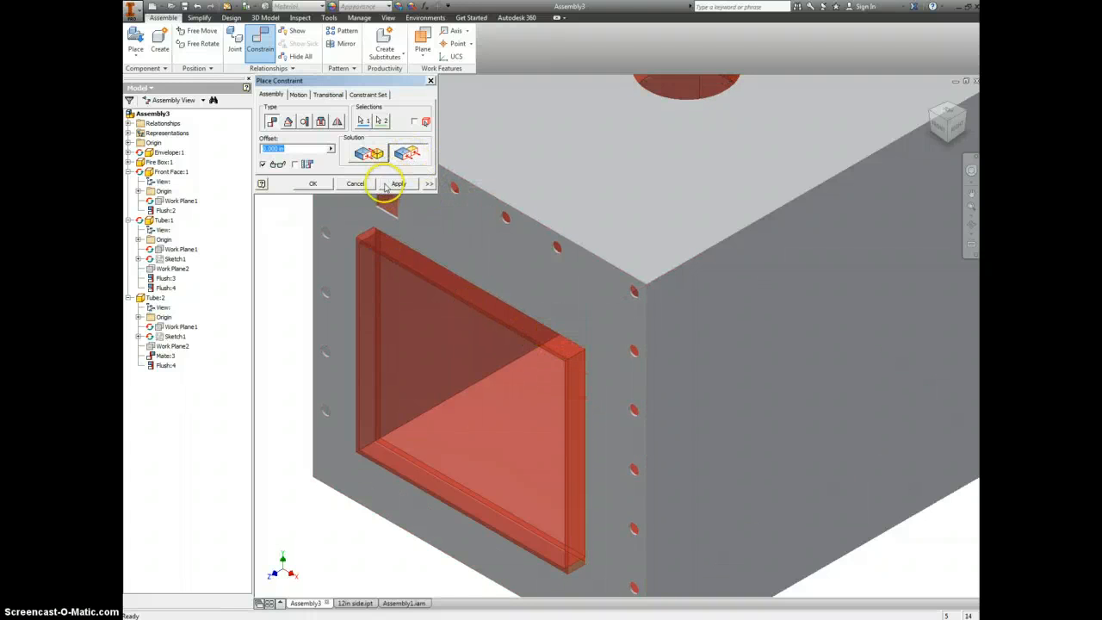
pyautogui.click(386, 184)
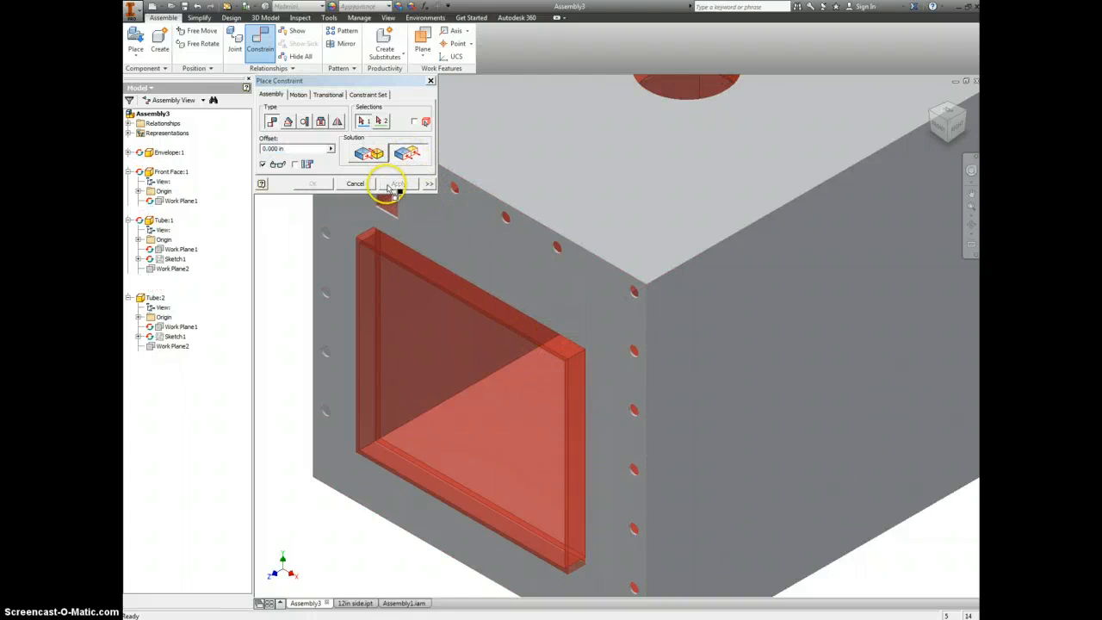
pyautogui.click(432, 81)
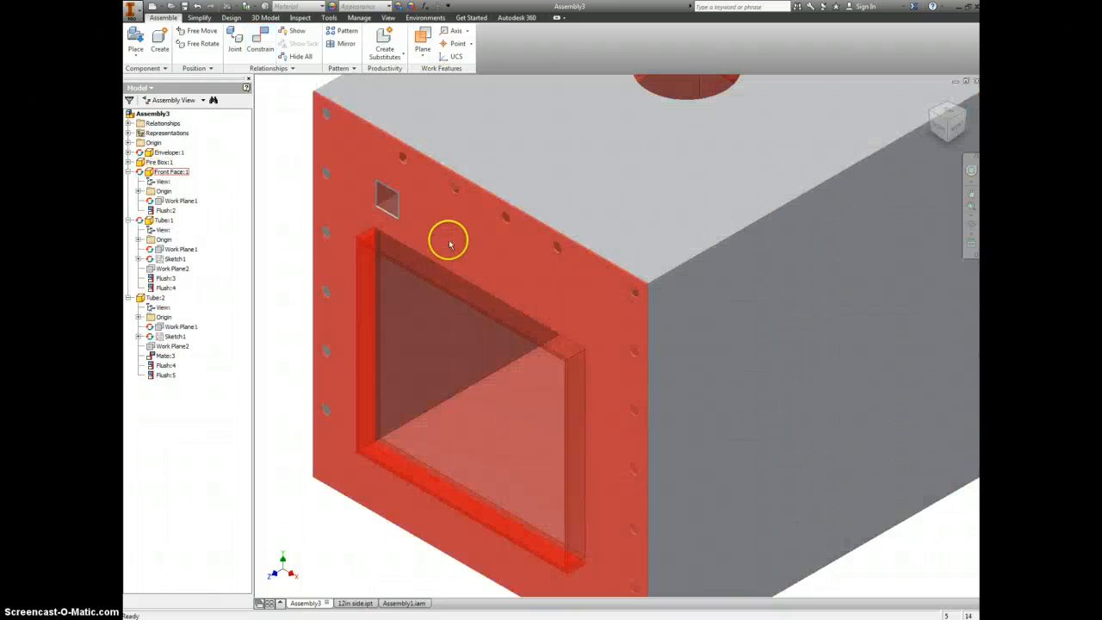
# Edit the front face part in place and start a new sketch on its outer face
pyautogui.doubleClick(451, 243)
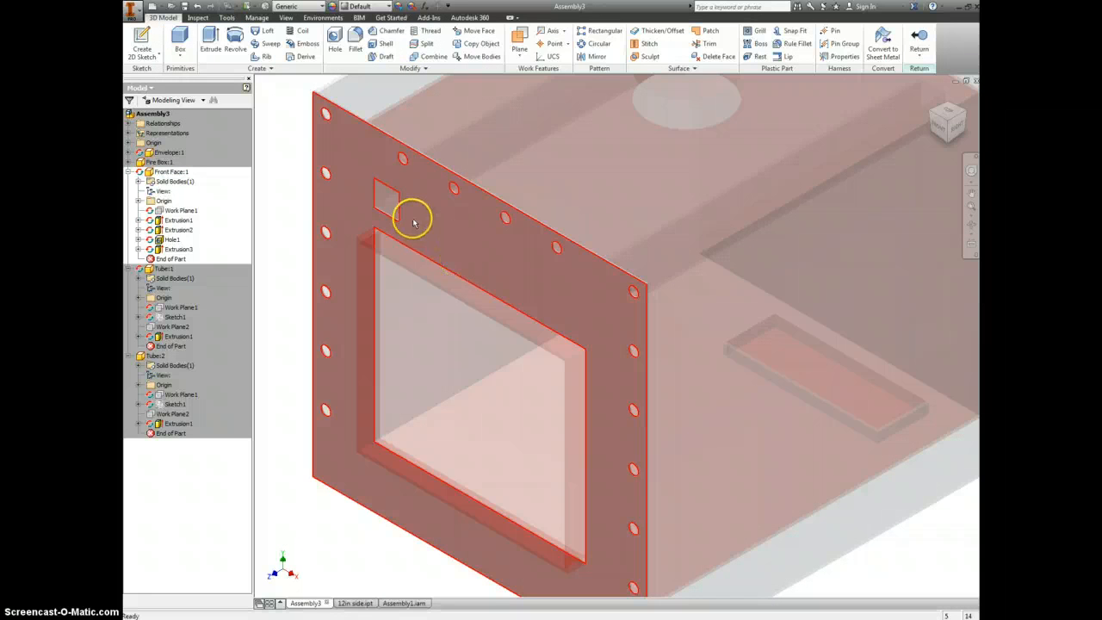
pyautogui.click(517, 267)
pyautogui.rightClick(516, 267)
pyautogui.click(519, 295)
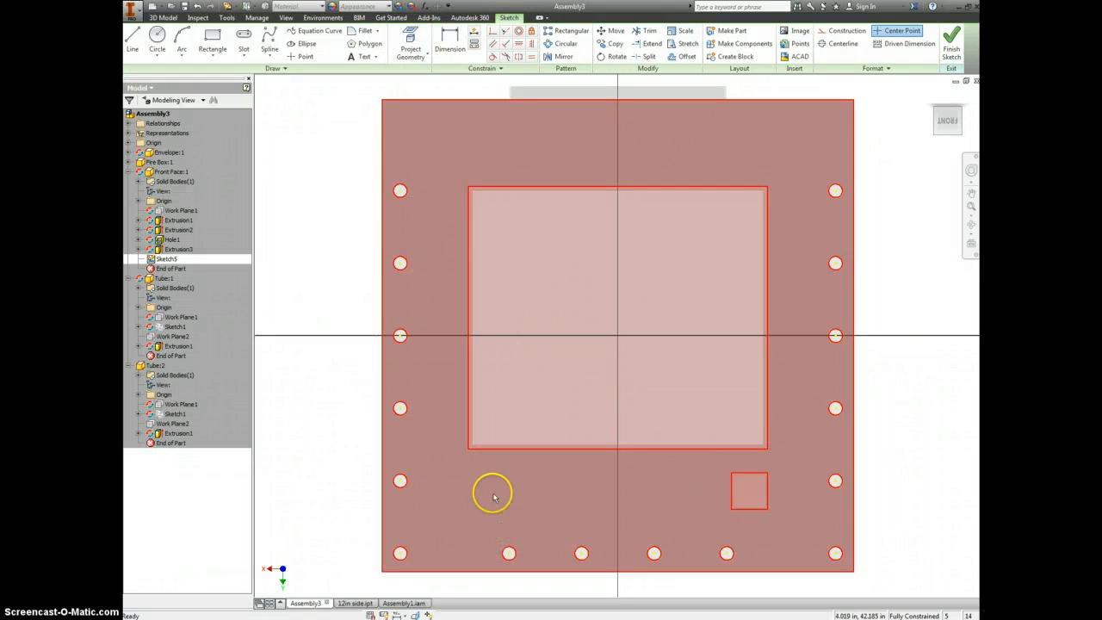
# Project the second tube's four outer edges and two of its inner edges into the front face sketch, and finish the sketch
pyautogui.click(410, 43)
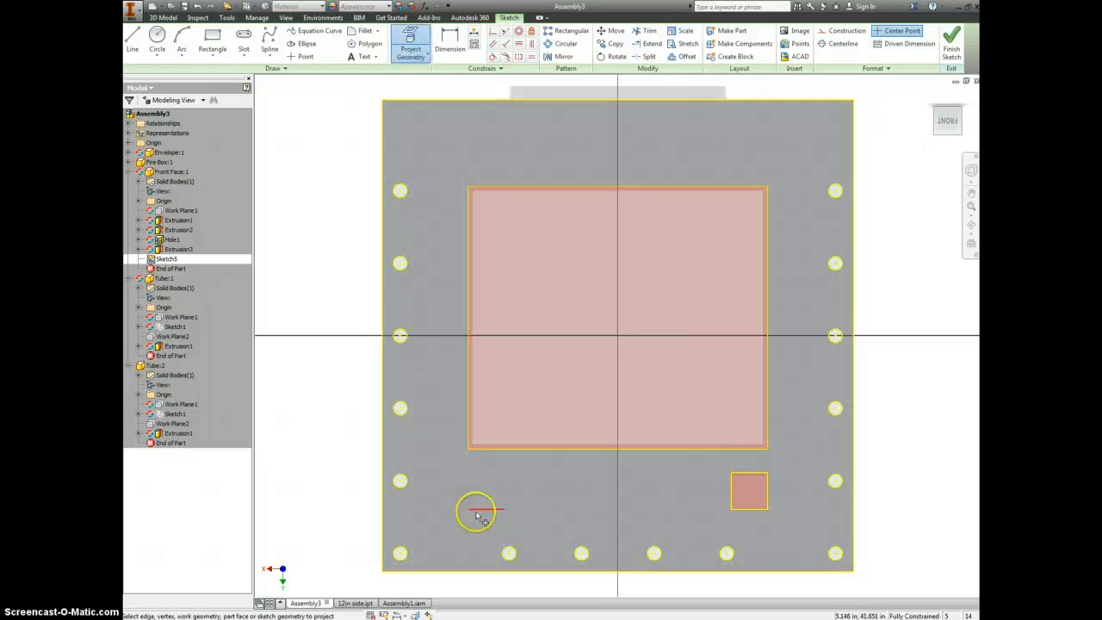
pyautogui.scroll(5, 480, 515)
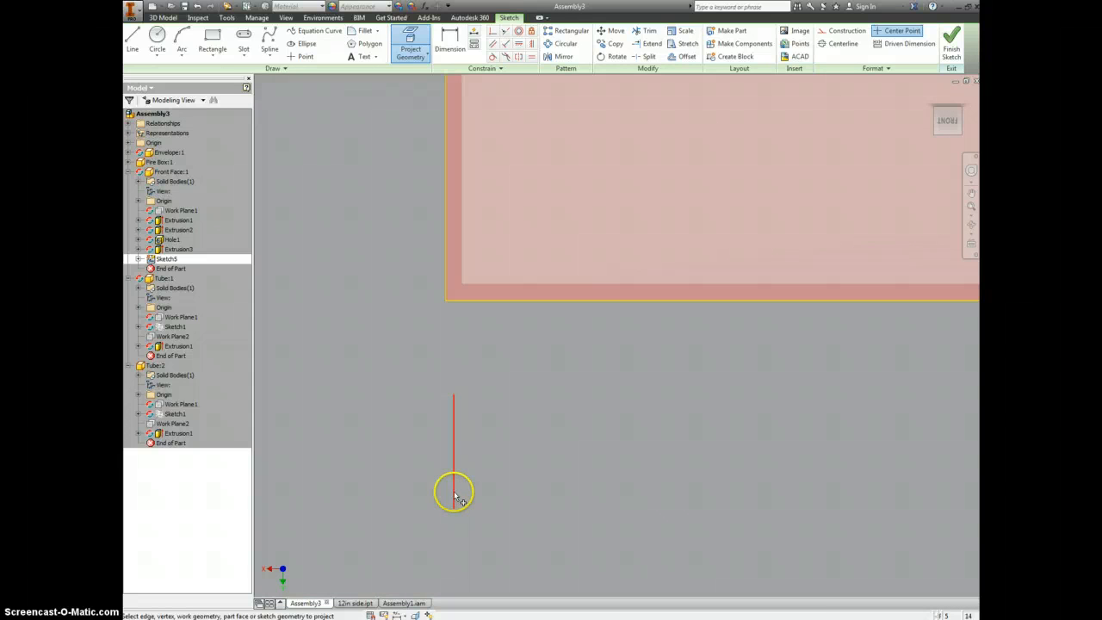
pyautogui.click(455, 498)
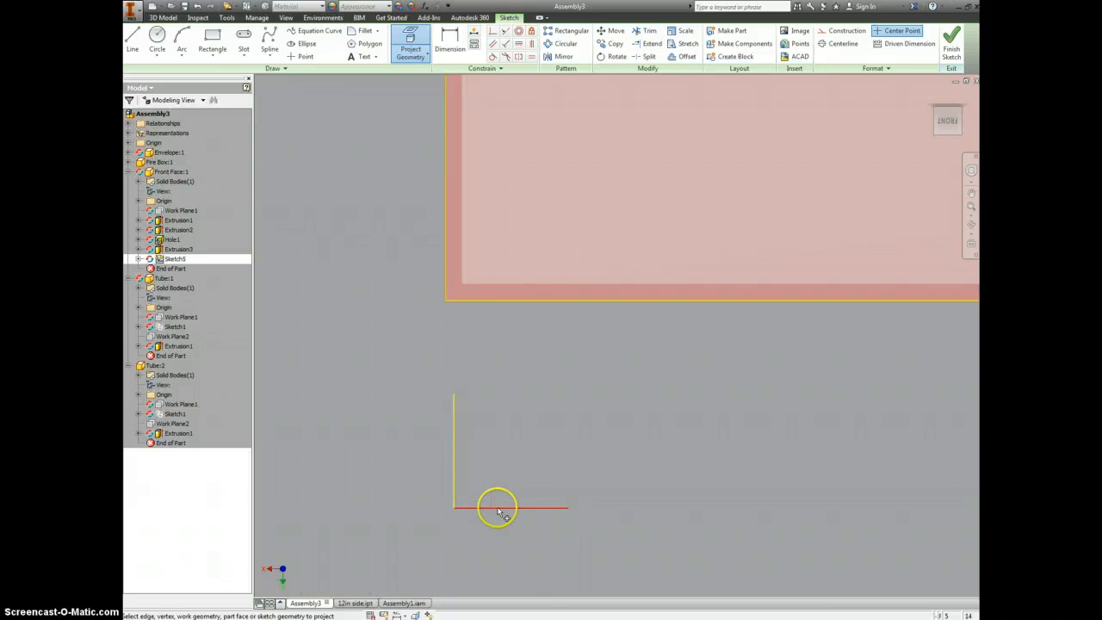
pyautogui.click(497, 509)
pyautogui.click(577, 484)
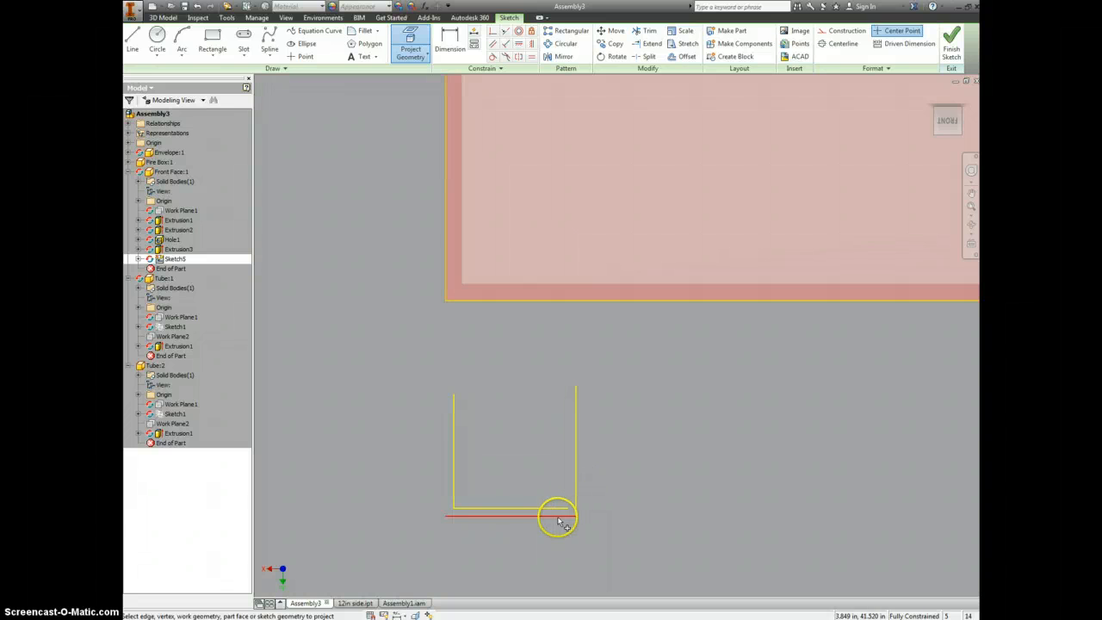
pyautogui.click(558, 517)
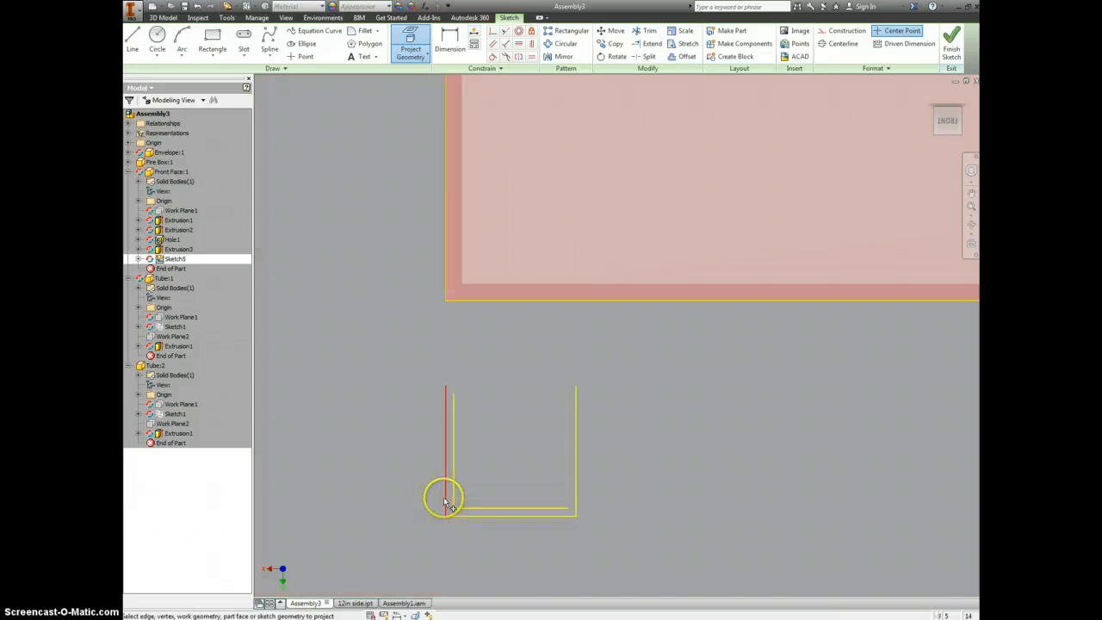
pyautogui.click(445, 495)
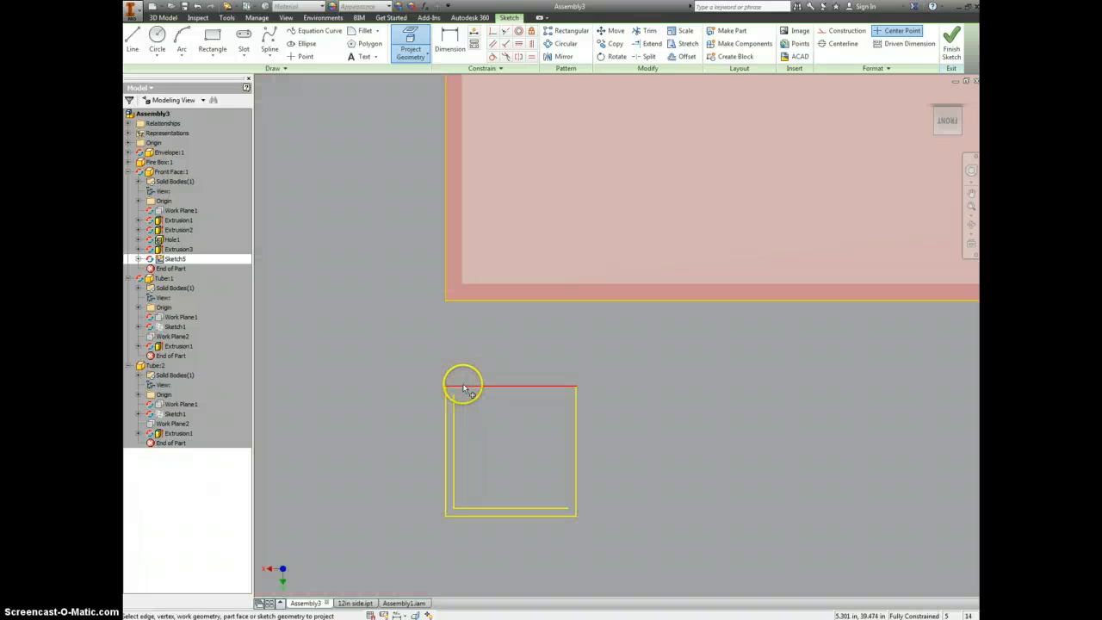
pyautogui.click(462, 385)
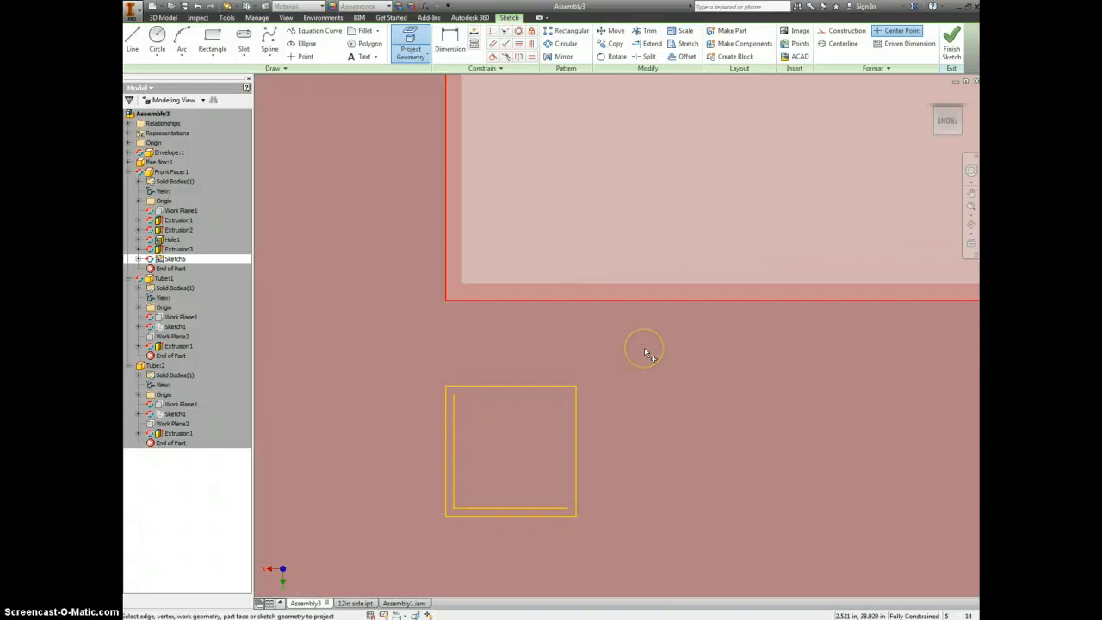
pyautogui.scroll(-3, 646, 353)
pyautogui.click(678, 343)
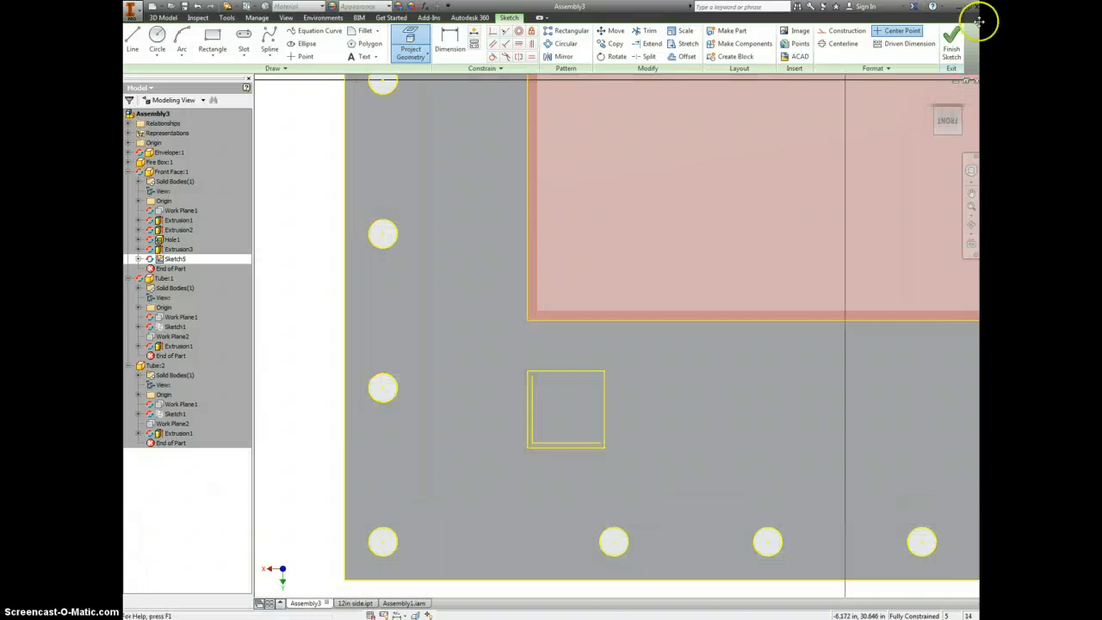
pyautogui.click(953, 39)
# Extrude the second tube's projected square as a 0.125 in cut through the front face
pyautogui.press('e')
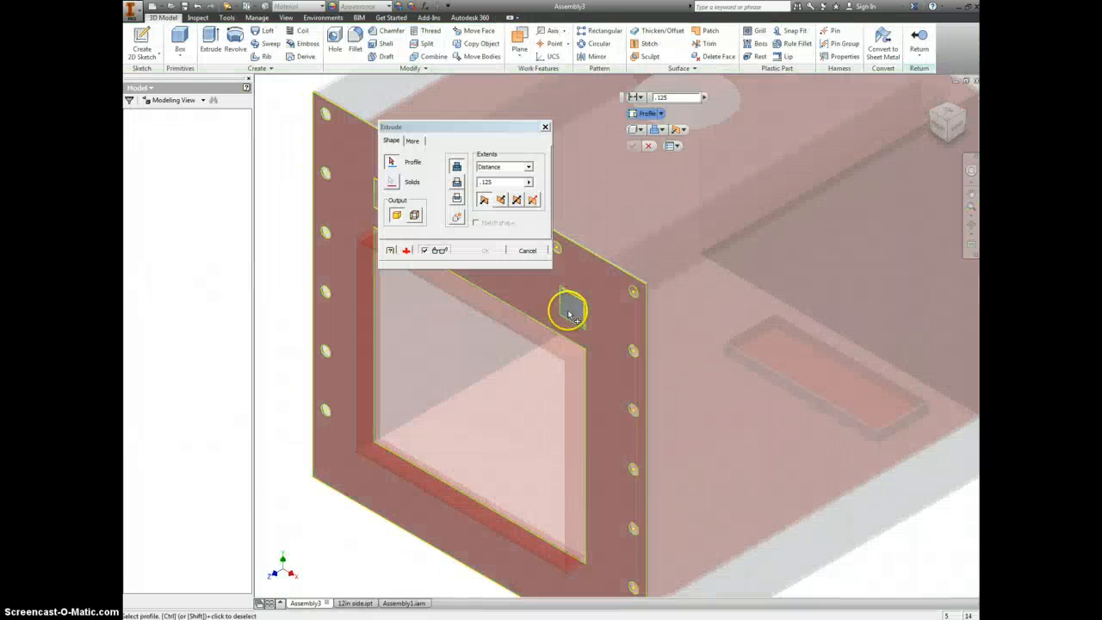
pyautogui.click(572, 310)
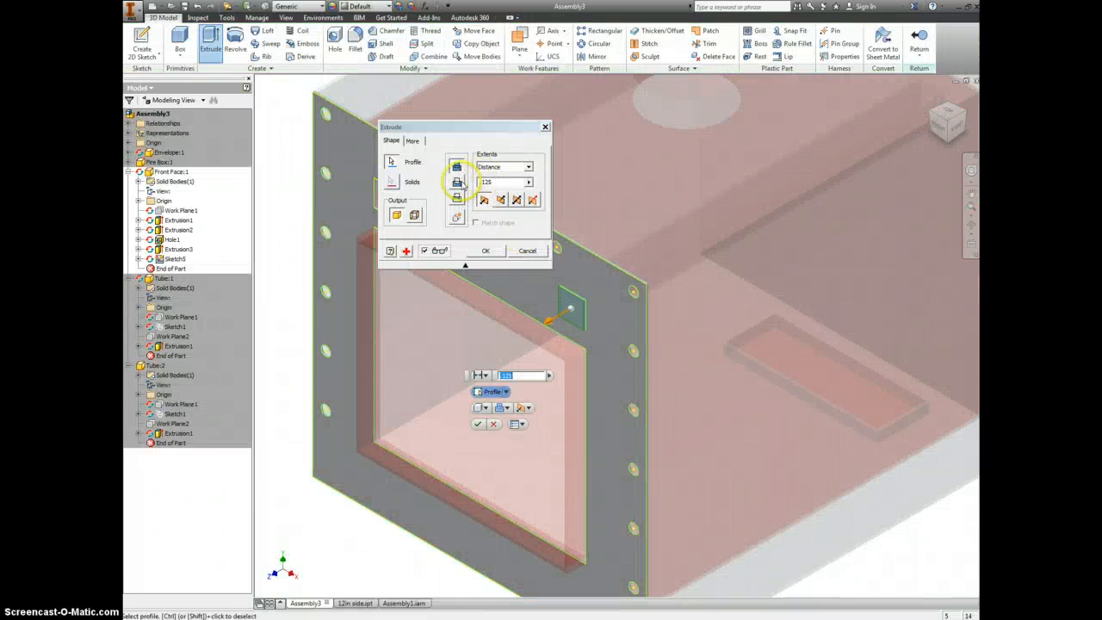
pyautogui.click(458, 182)
pyautogui.click(486, 251)
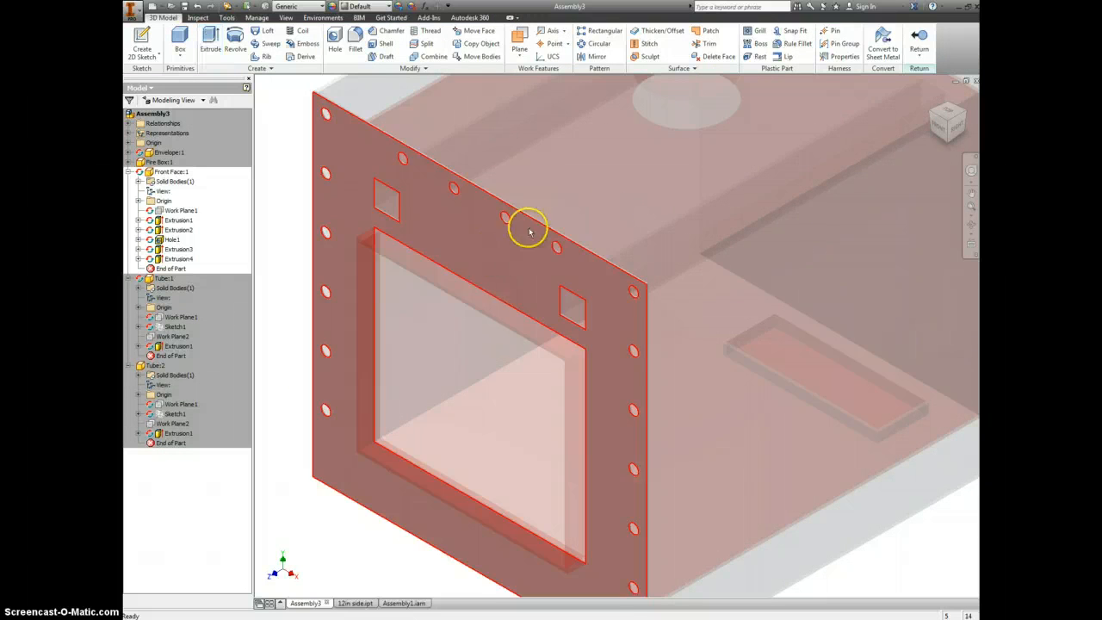
# Check both square tube openings from the front, return to the assembly and inspect it in the home view
pyautogui.click(943, 129)
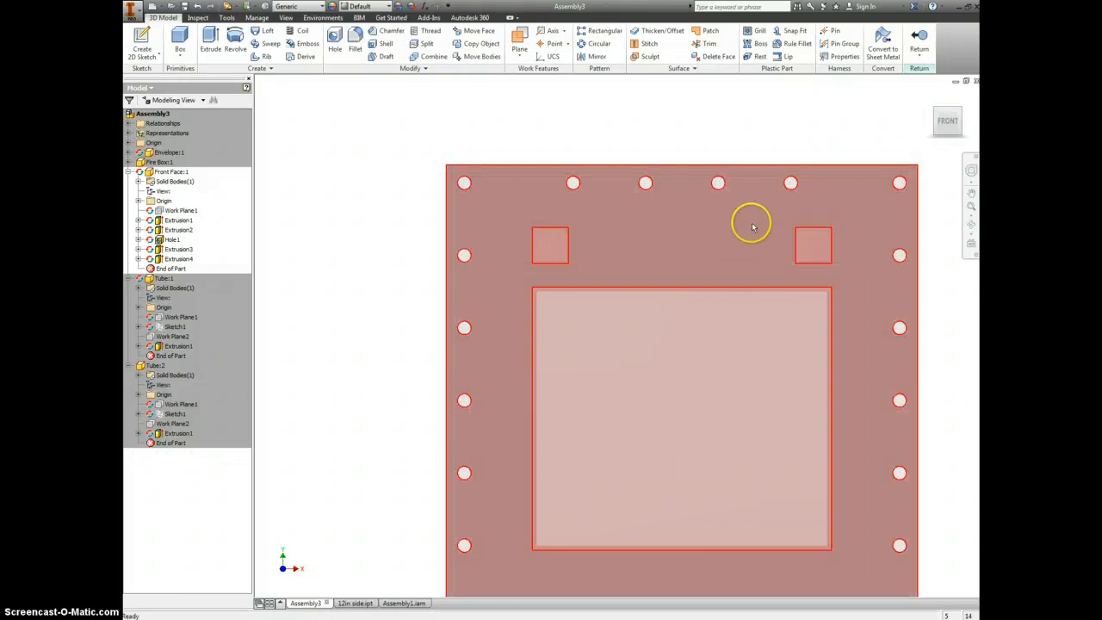
pyautogui.click(920, 39)
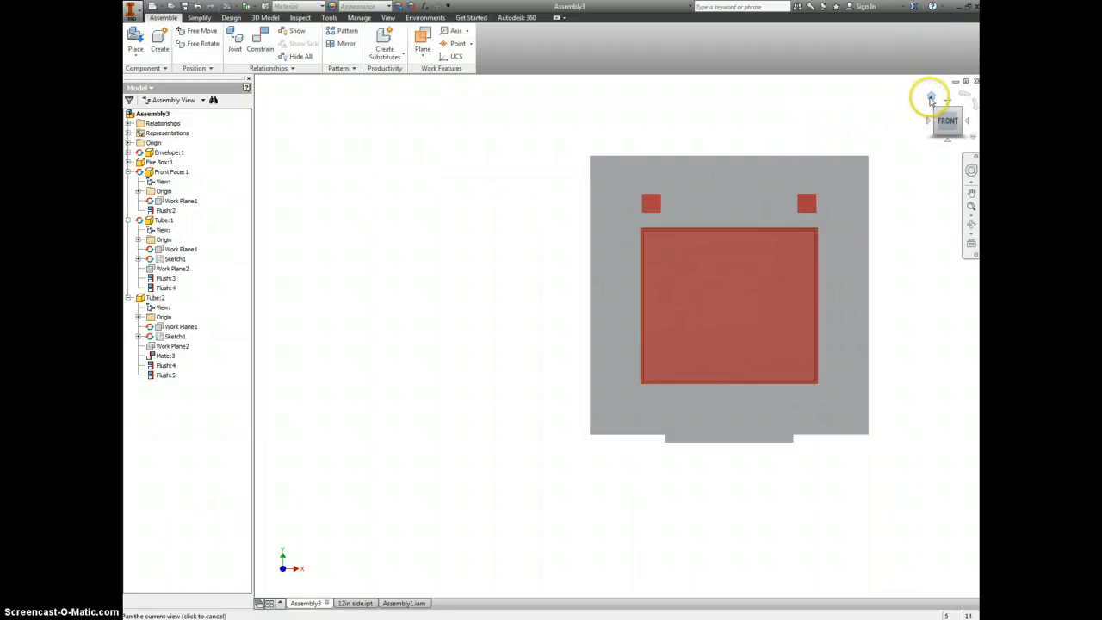
pyautogui.click(931, 97)
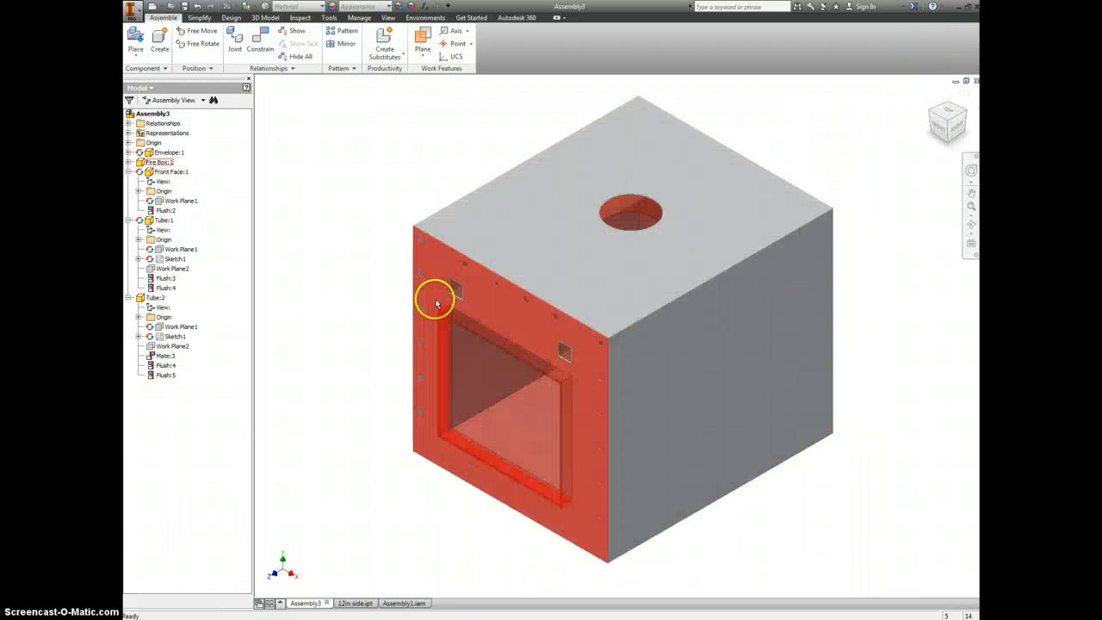
pyautogui.scroll(3, 449, 292)
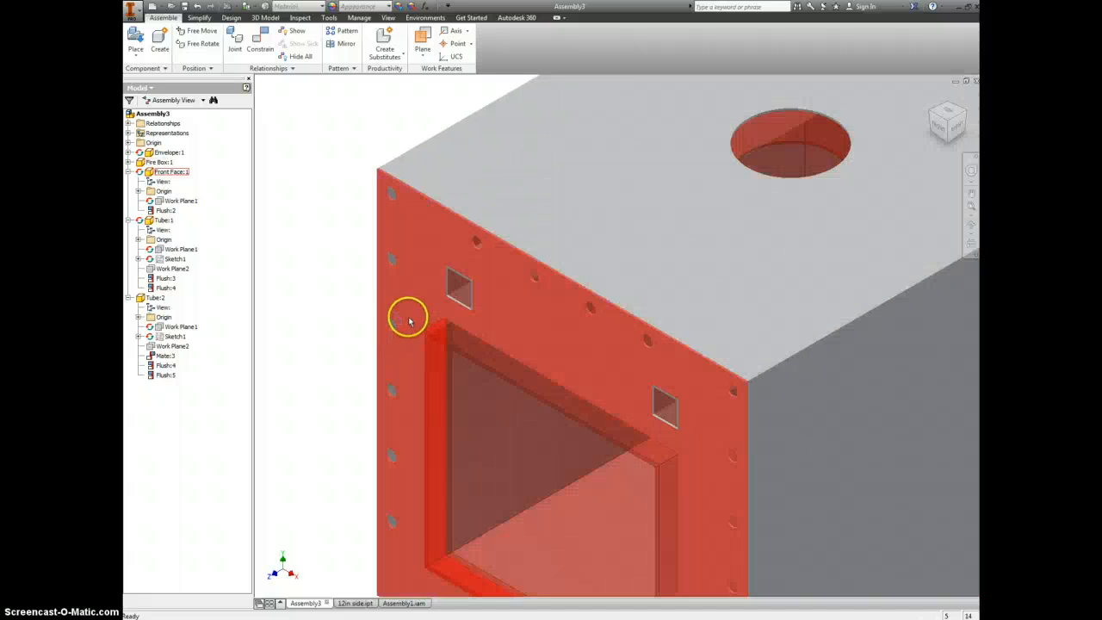
pyautogui.scroll(-5, 751, 168)
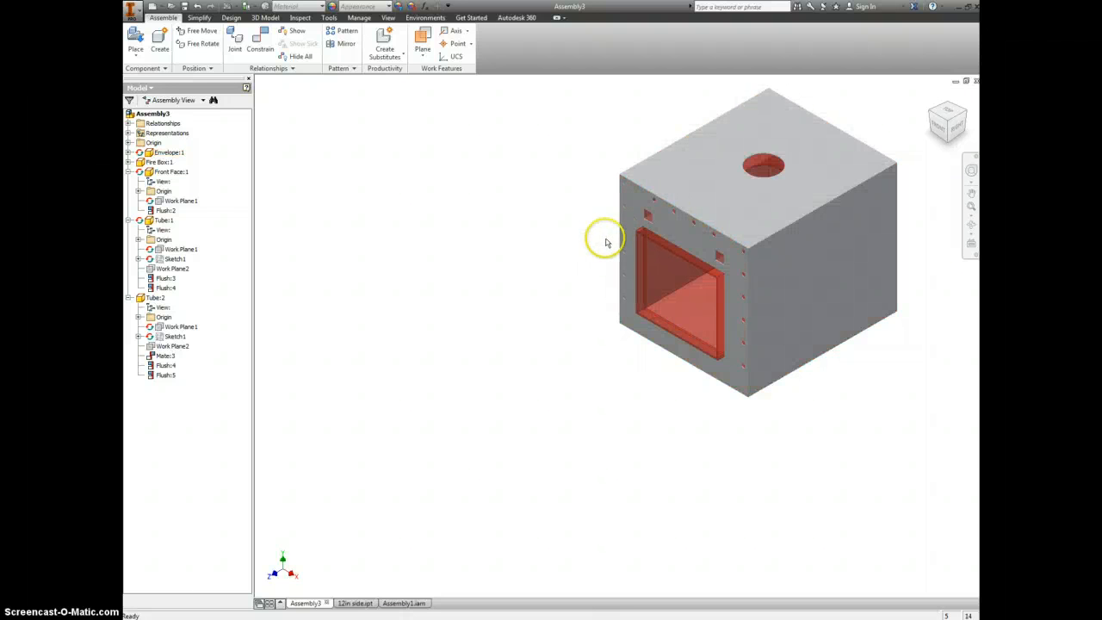
pyautogui.middleClick(568, 261)
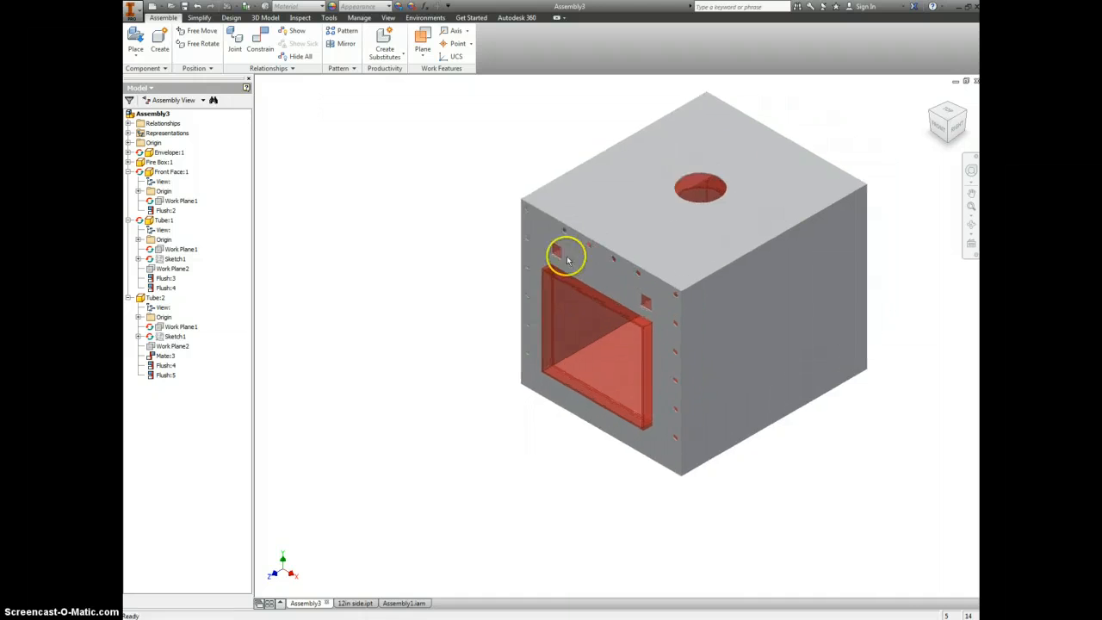